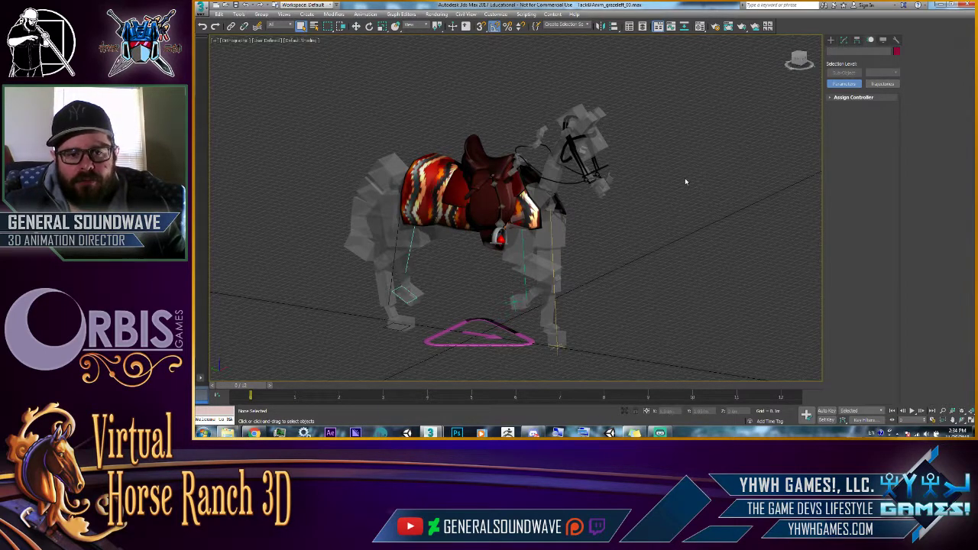
# Preview the animation of the horse rig wearing the saddle and tack, and return to its first frame.
pyautogui.click(582, 130)
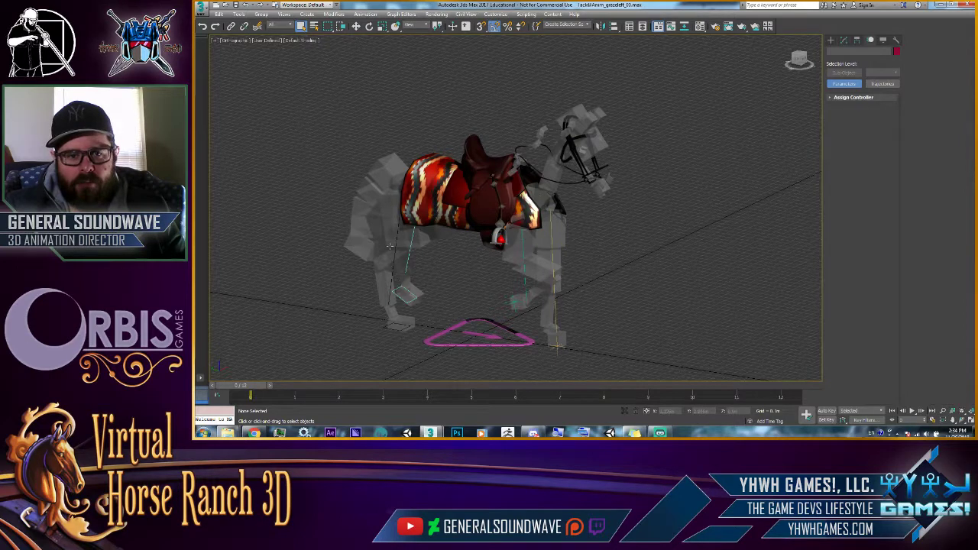
pyautogui.click(398, 280)
pyautogui.click(387, 324)
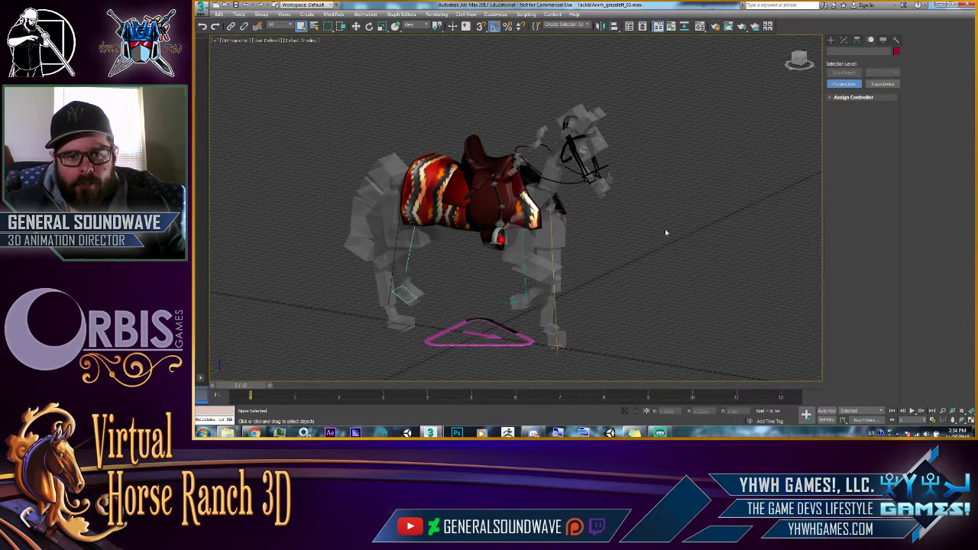
pyautogui.moveTo(666, 232); pyautogui.dragTo(707, 223, button='middle')
pyautogui.click(913, 412)
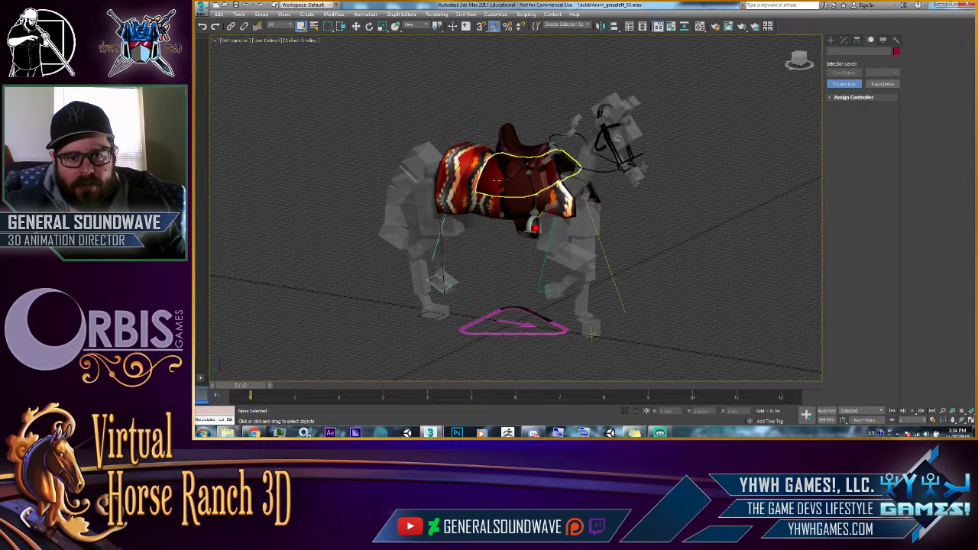
pyautogui.moveTo(244, 391)
pyautogui.mouseDown()
pyautogui.moveTo(815, 375)
pyautogui.moveTo(334, 385)
pyautogui.moveTo(745, 386)
pyautogui.moveTo(244, 380)
pyautogui.moveTo(795, 386)
pyautogui.moveTo(234, 373)
pyautogui.moveTo(496, 375)
pyautogui.moveTo(743, 351)
pyautogui.moveTo(245, 378)
pyautogui.mouseUp()
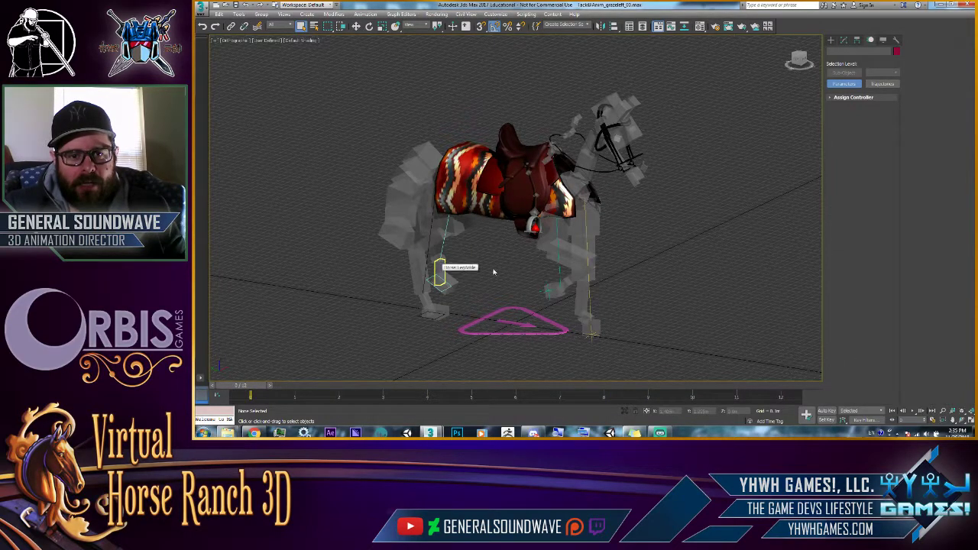
pyautogui.moveTo(431, 433)
pyautogui.click(516, 394)
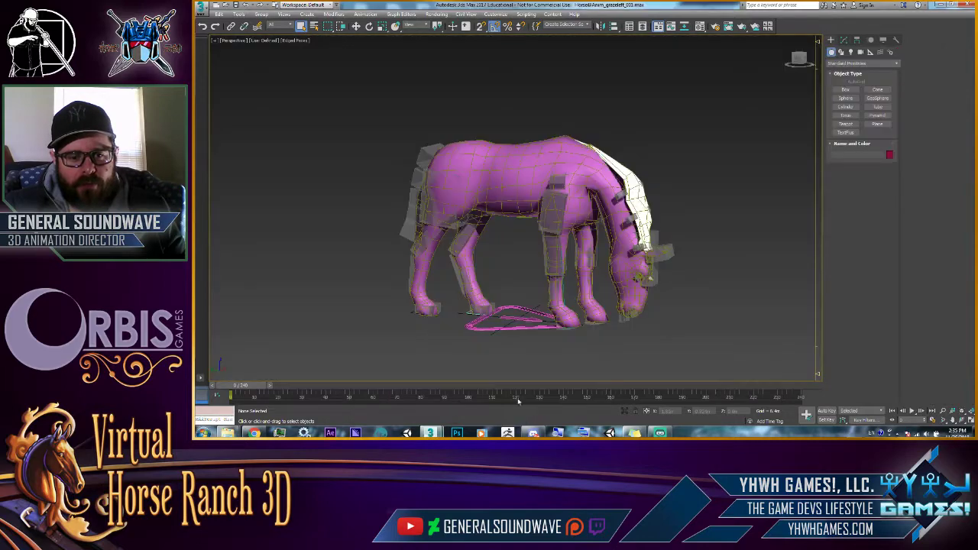
pyautogui.click(914, 411)
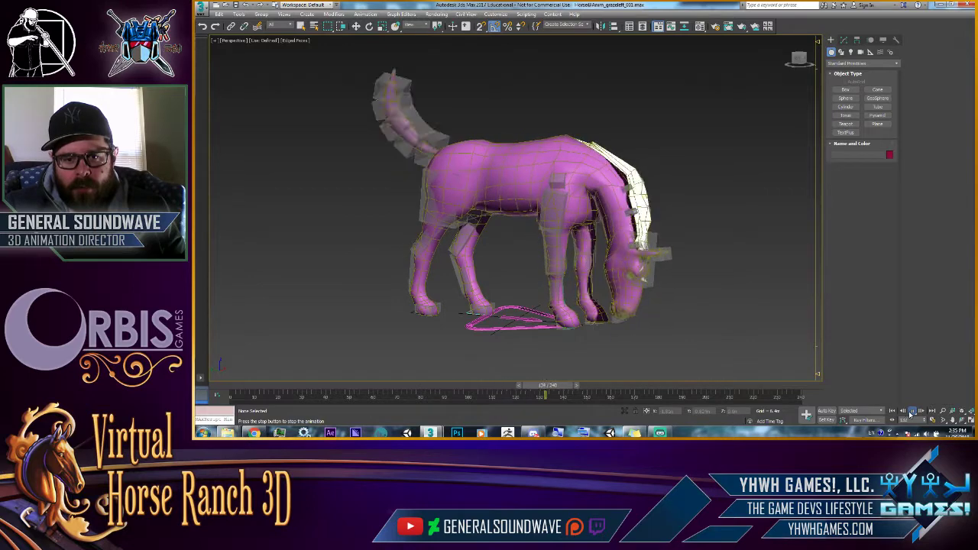
pyautogui.click(892, 412)
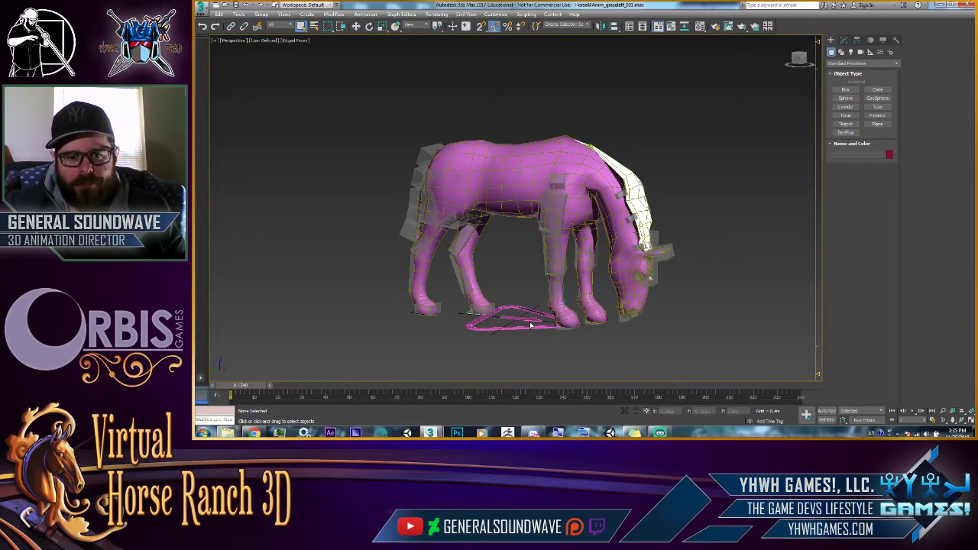
# Select the horse rig's triangular base control and save the CAT rig as a preset named Horse in the Animation folder.
pyautogui.click(531, 322)
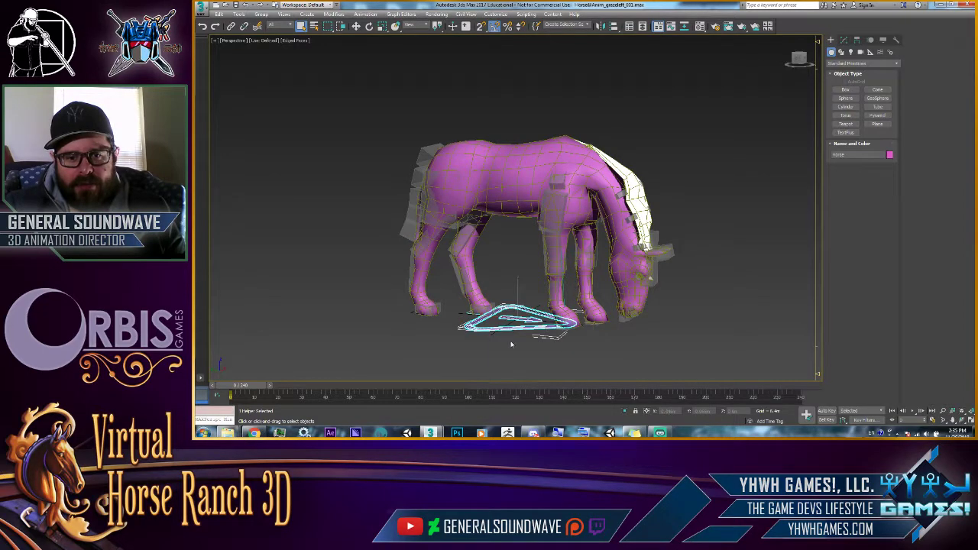
pyautogui.keyDown('alt'); pyautogui.moveTo(511, 345); pyautogui.dragTo(560, 315, button='middle'); pyautogui.keyUp('alt')
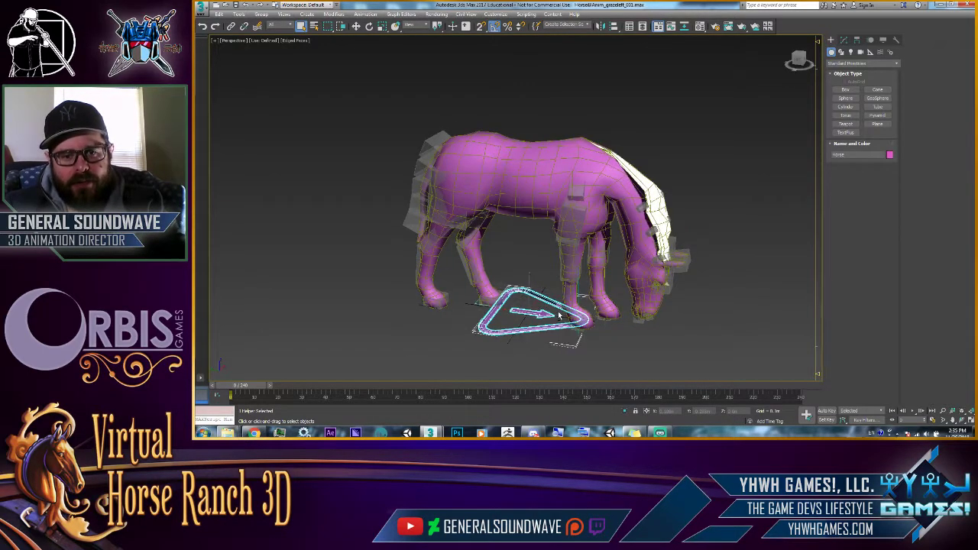
pyautogui.rightClick(560, 315)
pyautogui.click(570, 321)
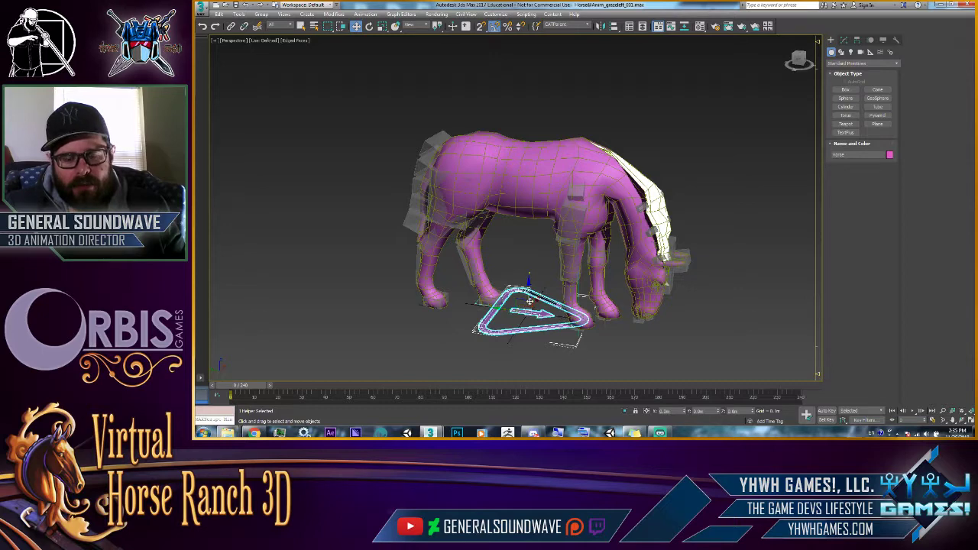
pyautogui.moveTo(632, 309); pyautogui.dragTo(610, 307, button='middle')
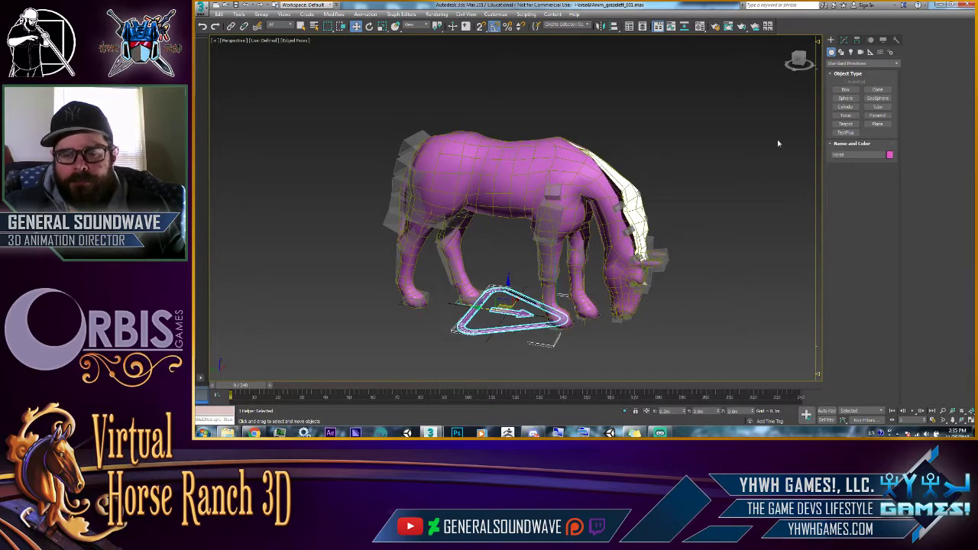
pyautogui.click(844, 40)
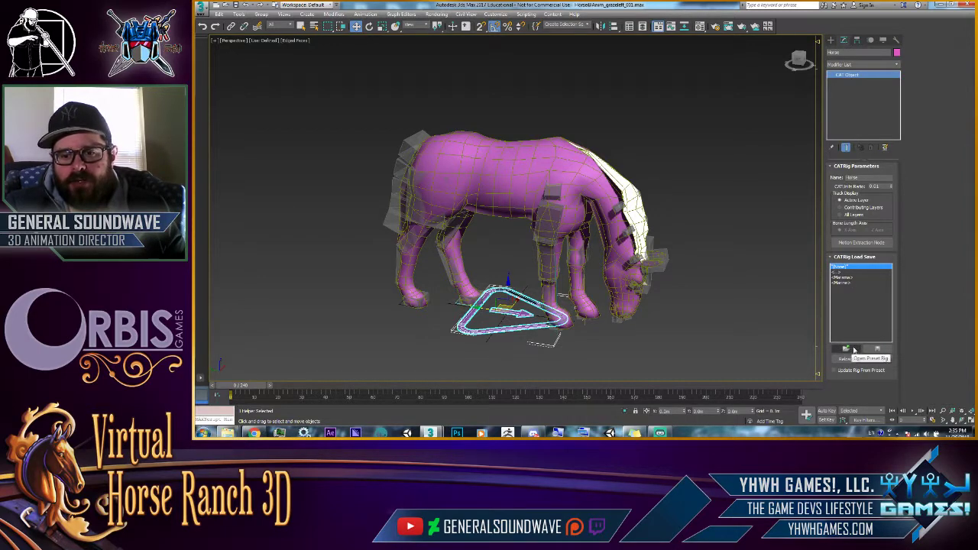
pyautogui.click(877, 349)
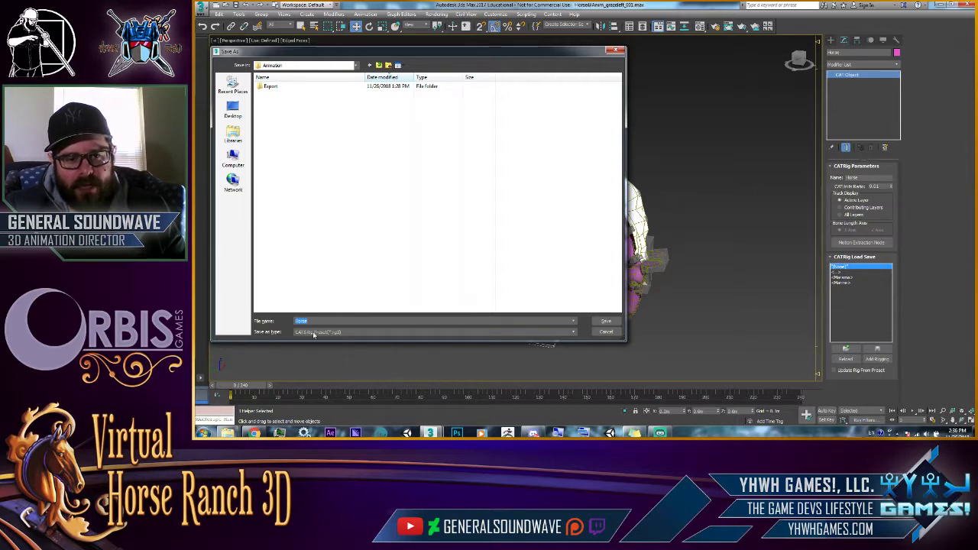
pyautogui.click(607, 321)
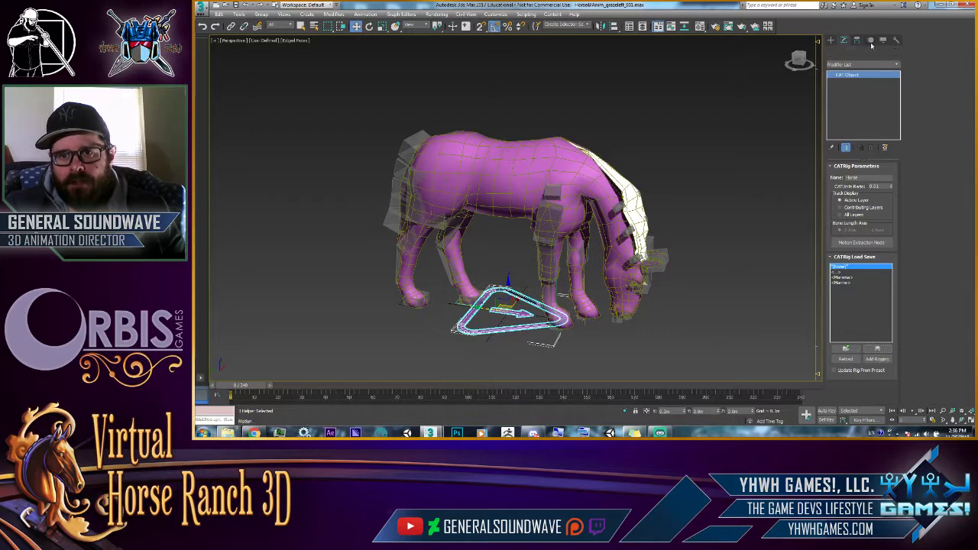
# Show the rig's motion layers and clips, then look up the tack Animation folder and the CAT Files folder and copy the latter's path.
pyautogui.click(871, 40)
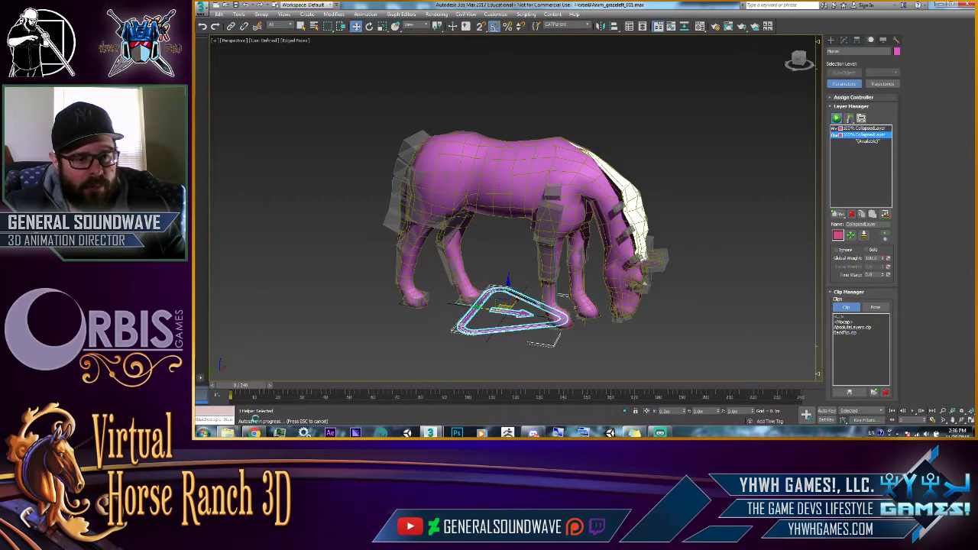
pyautogui.moveTo(227, 433)
pyautogui.click(260, 397)
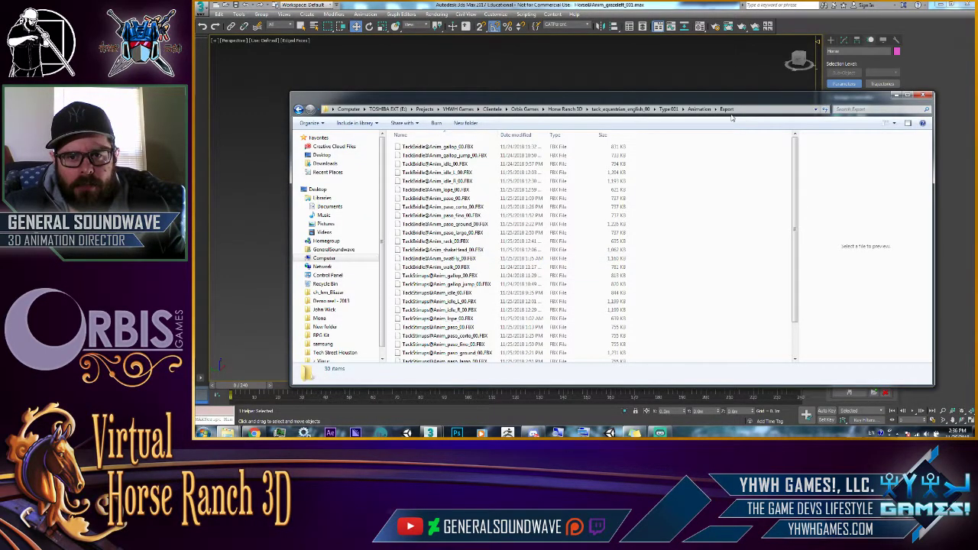
pyautogui.scroll(-2, 688, 280)
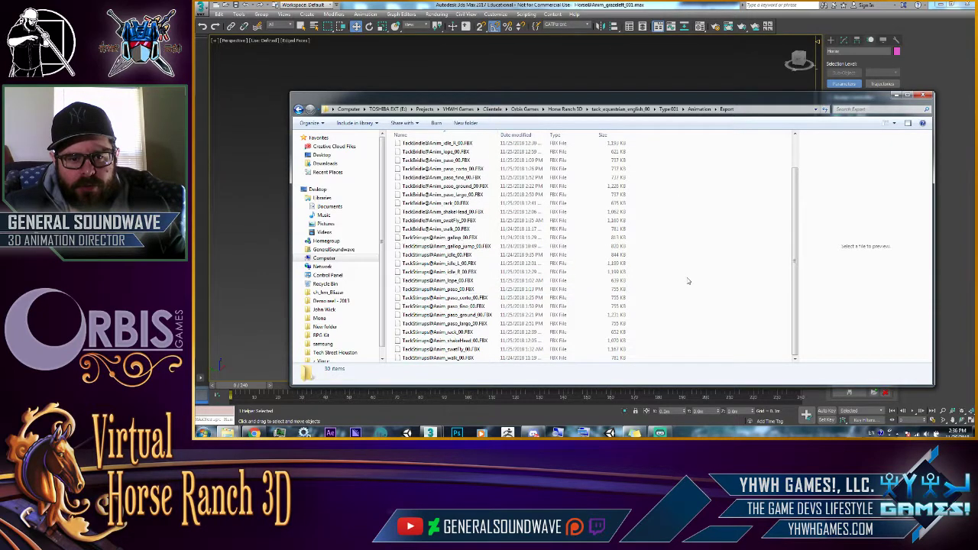
pyautogui.click(699, 109)
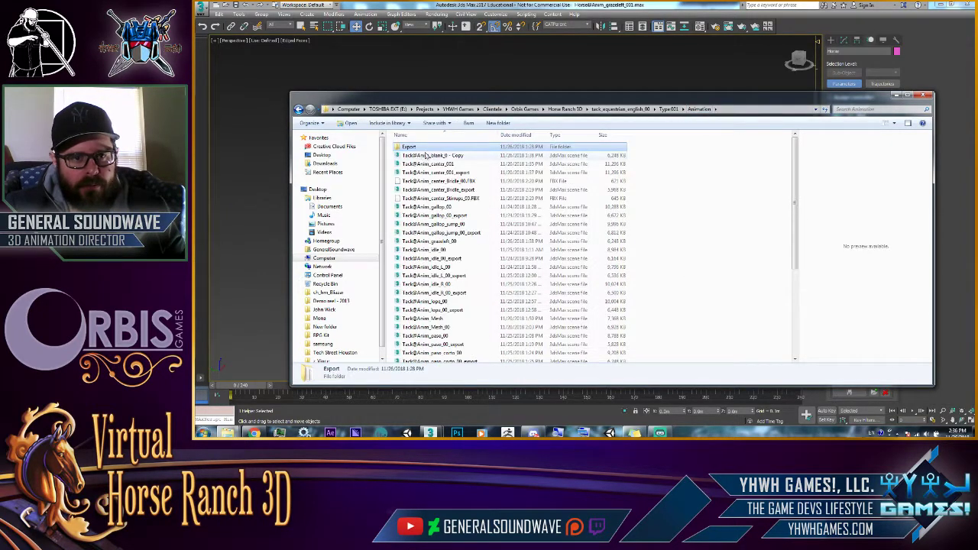
pyautogui.moveTo(228, 433)
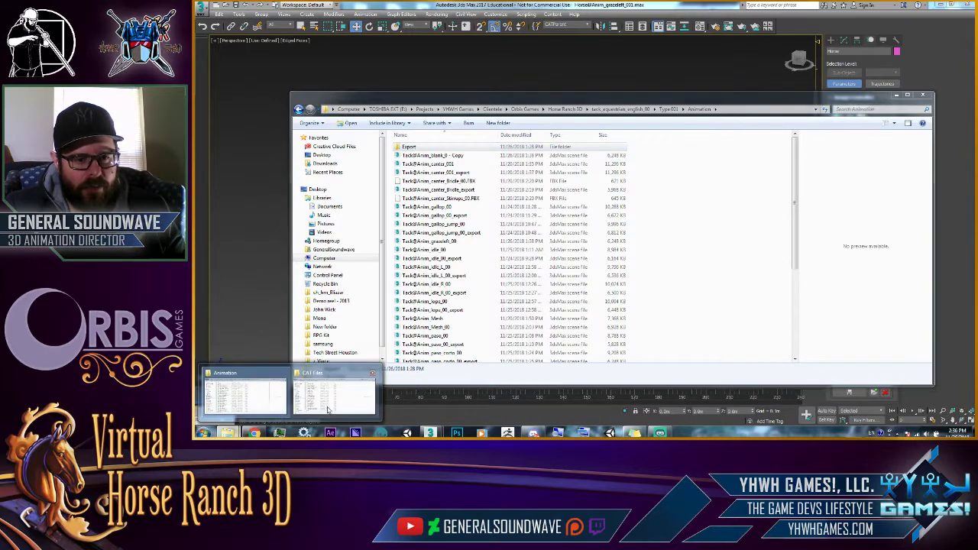
pyautogui.click(328, 410)
pyautogui.click(761, 67)
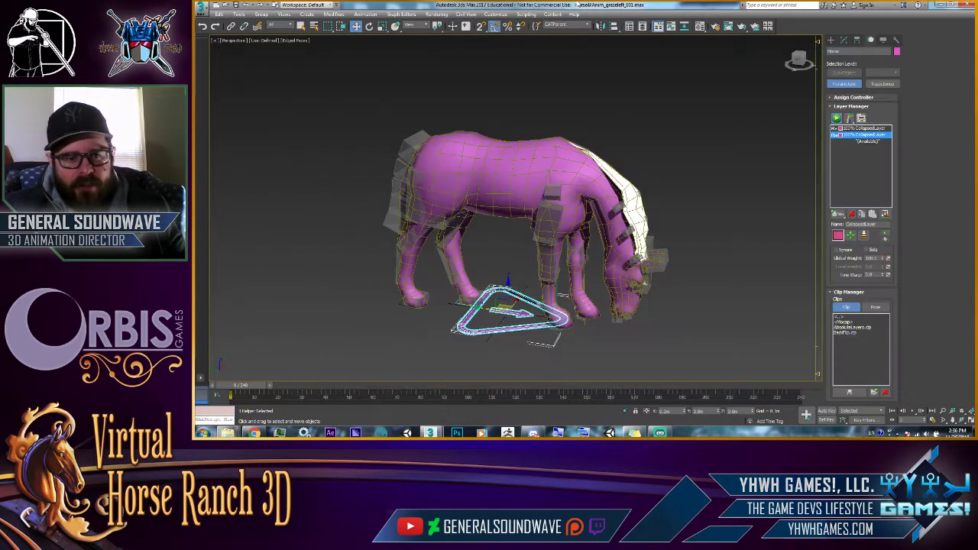
pyautogui.click(272, 411)
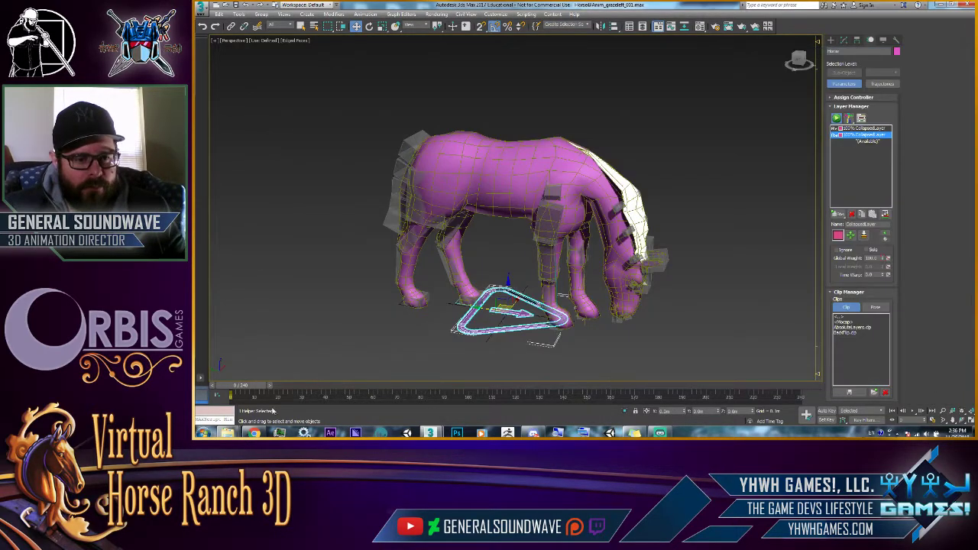
# Switch to Streamlabs OBS, lower the Music! source volume to -26.5 dB, and return to 3ds Max.
pyautogui.click(659, 433)
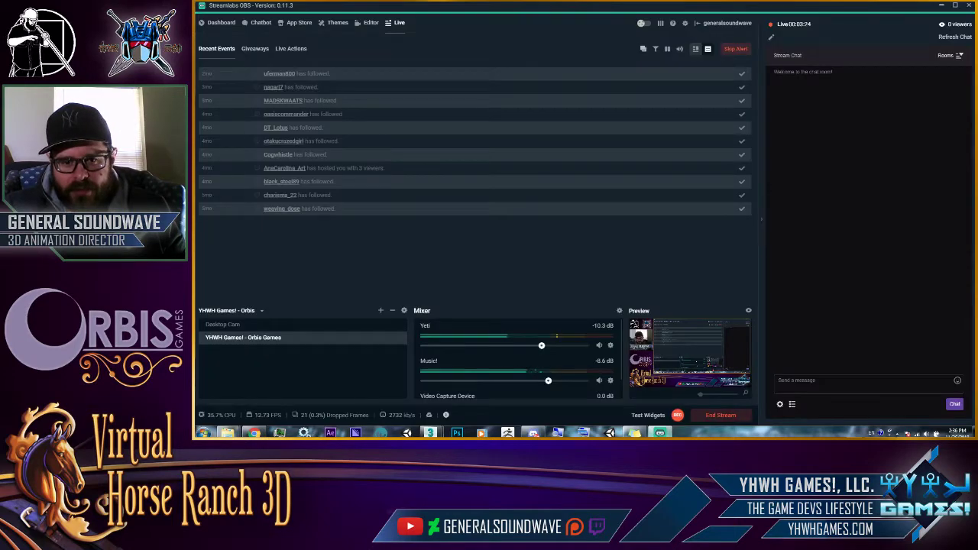
pyautogui.moveTo(548, 380); pyautogui.dragTo(486, 383)
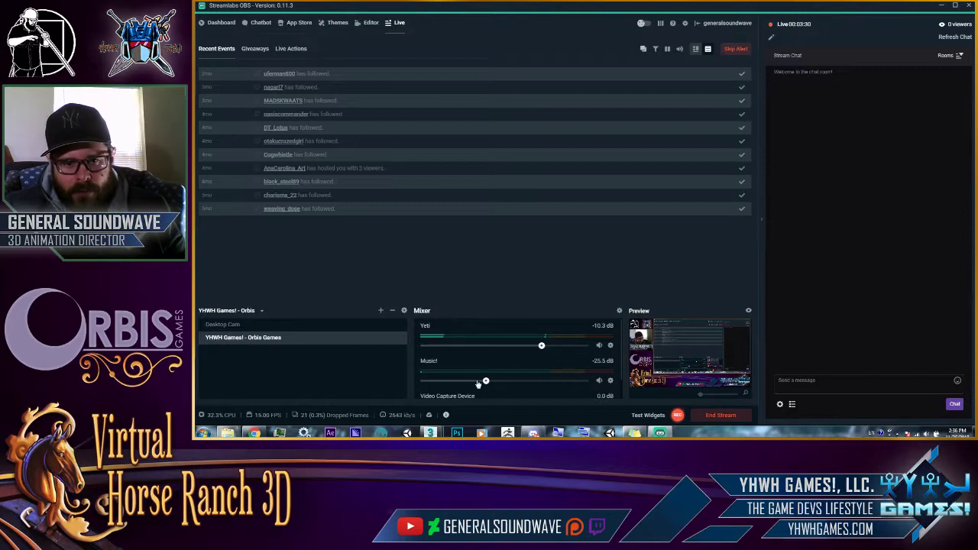
pyautogui.moveTo(479, 384); pyautogui.dragTo(483, 382)
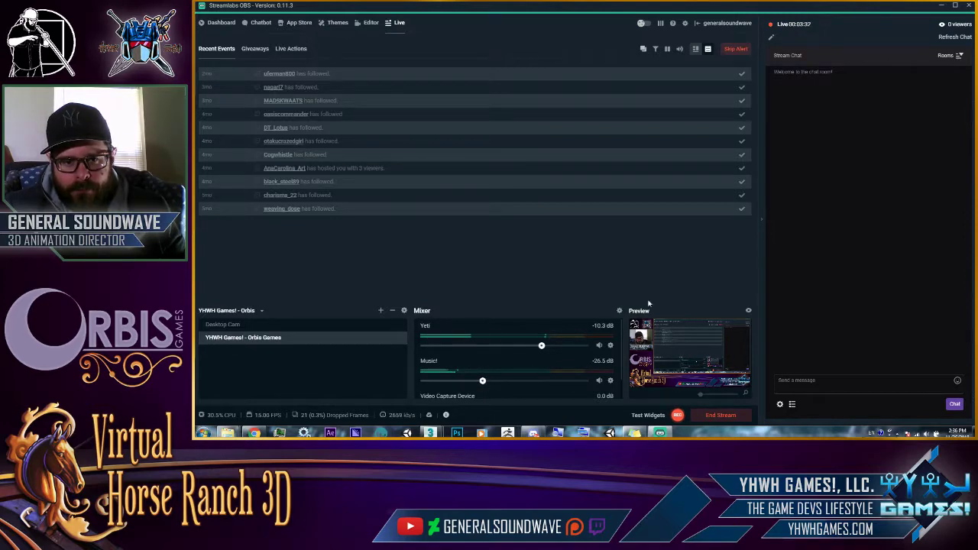
pyautogui.click(943, 6)
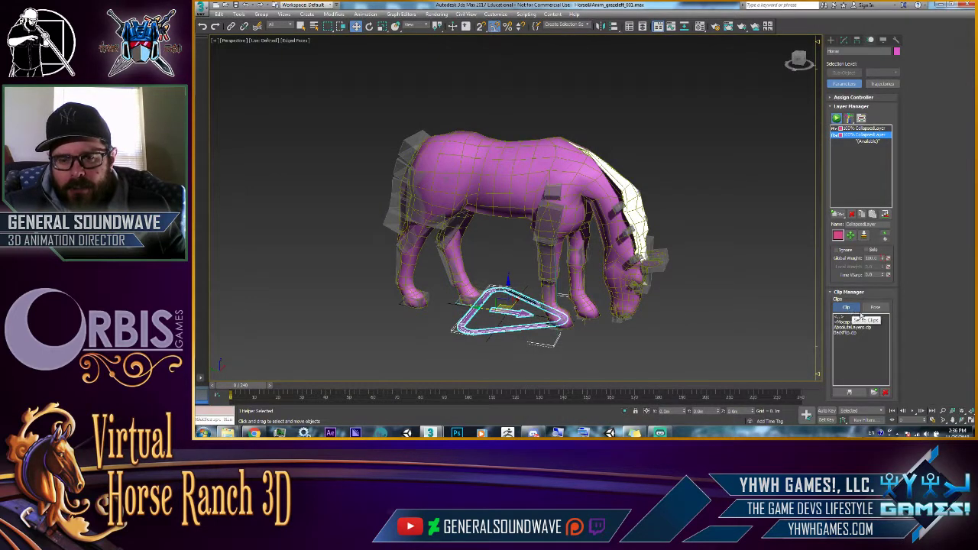
# Start saving the horse's animation as a CAT clip and go to the CAT Files folder using the copied path.
pyautogui.click(849, 392)
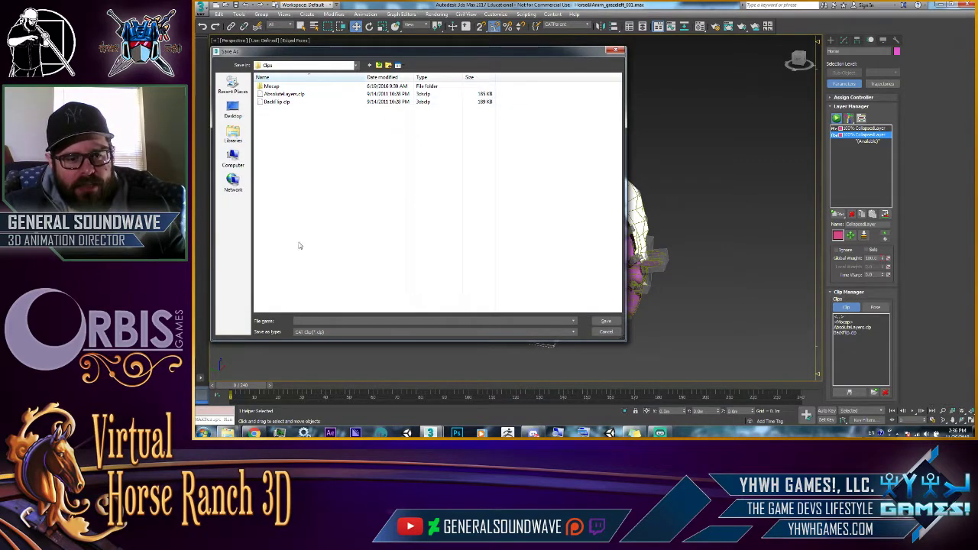
pyautogui.hotkey('ctrl', 'v')
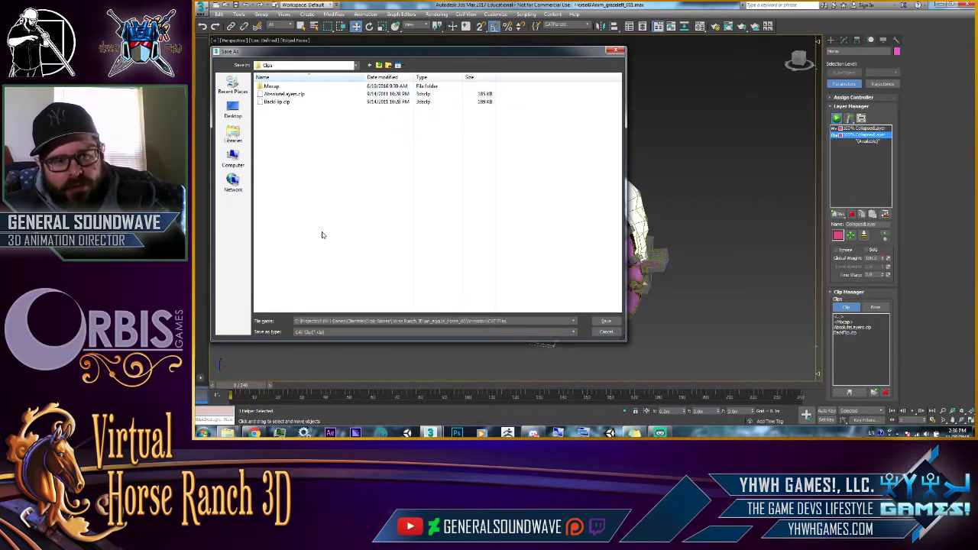
pyautogui.press('Return')
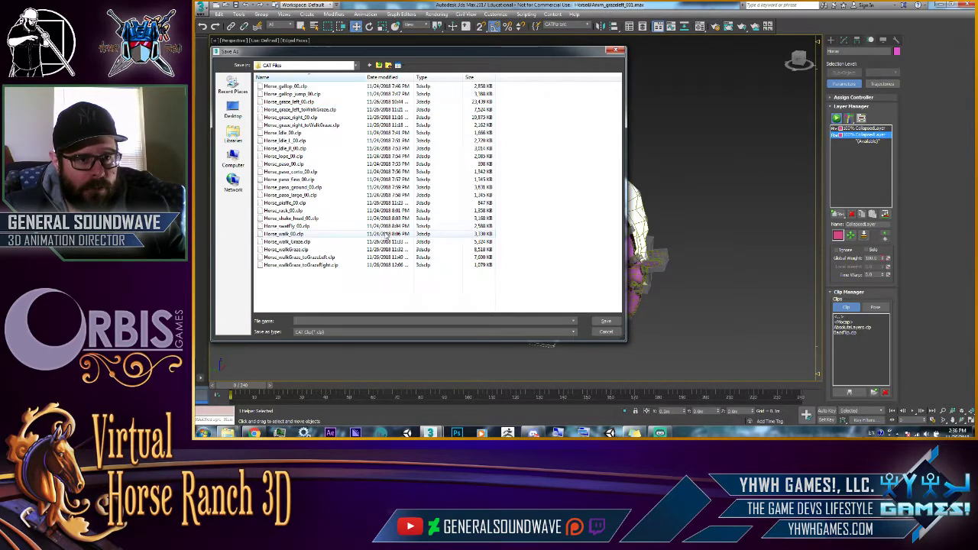
# Order the CAT Files by modification date and choose to overwrite the existing Horse_graze_left_00.clp with the new clip.
pyautogui.click(388, 78)
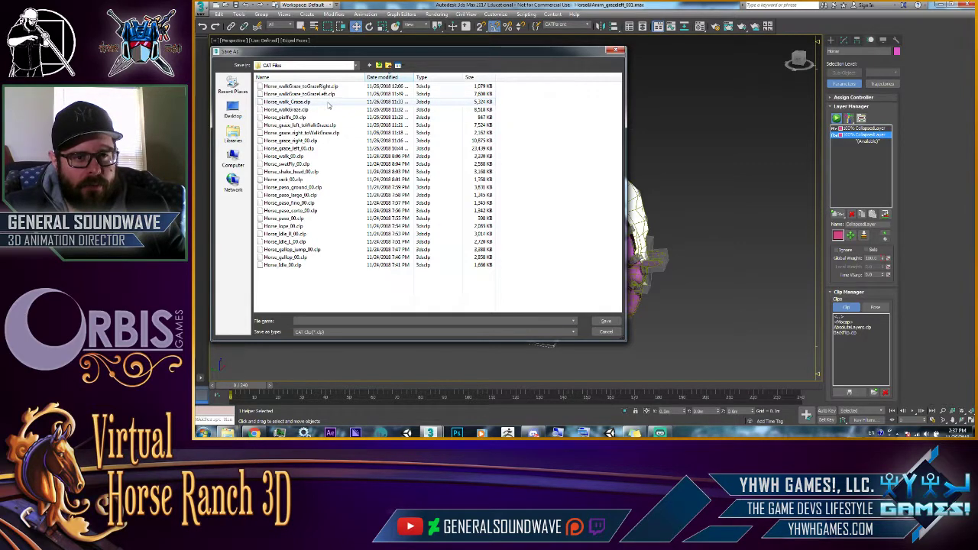
pyautogui.click(321, 126)
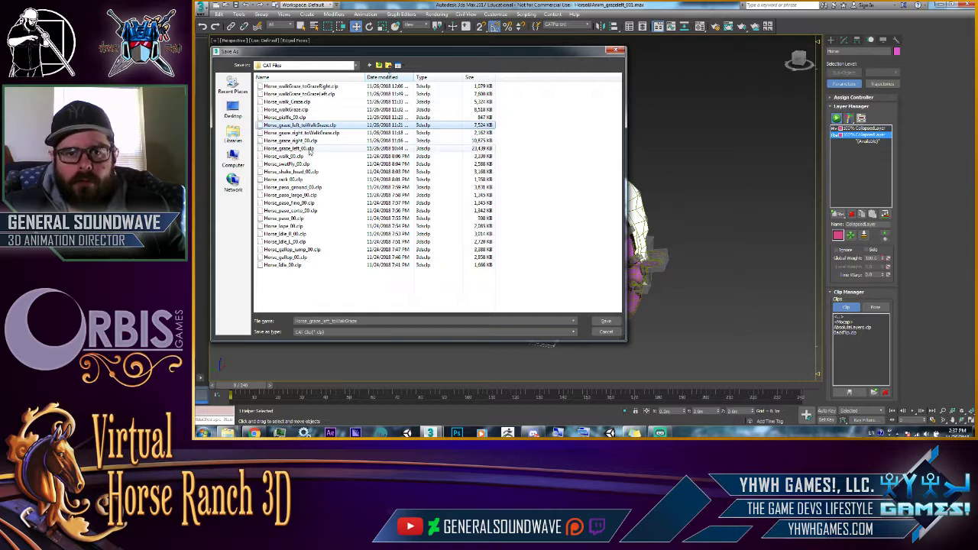
pyautogui.click(310, 149)
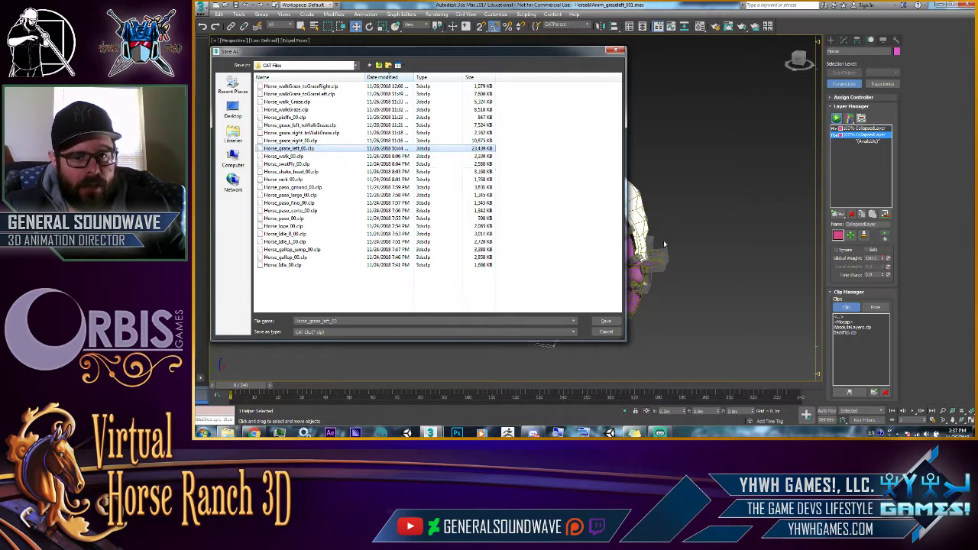
pyautogui.click(606, 321)
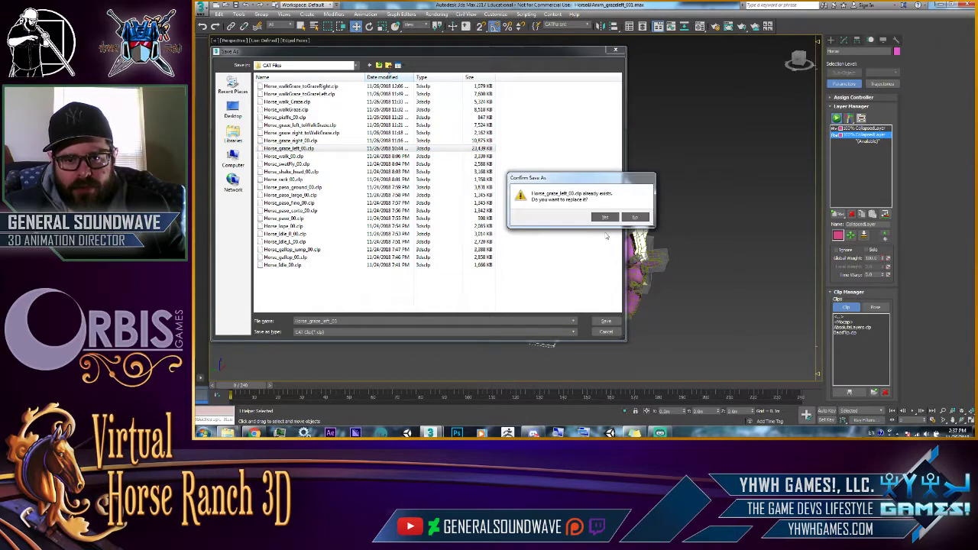
pyautogui.click(604, 217)
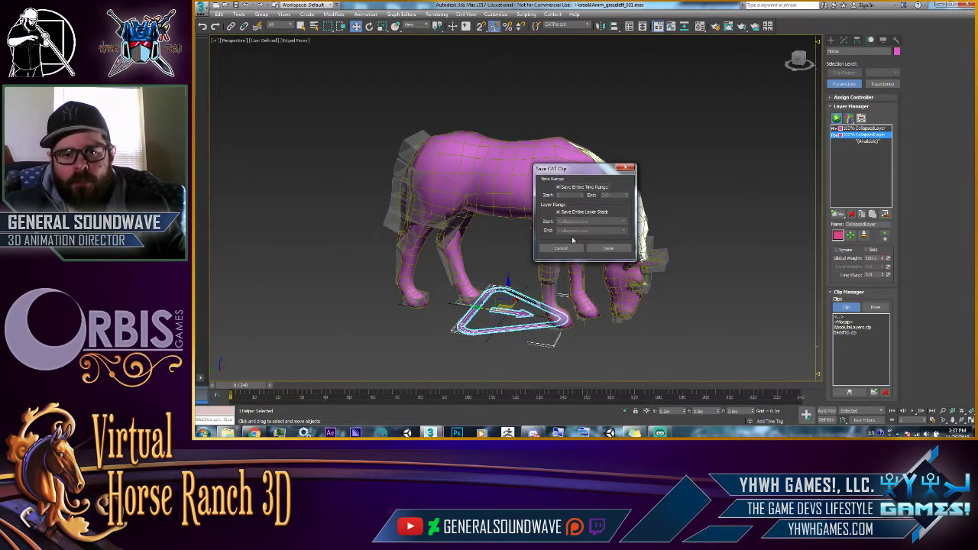
# Save the CAT clip with its entire time range and layer stack, and keep the current Windows color scheme without further reminders.
pyautogui.moveTo(563, 173); pyautogui.dragTo(739, 119)
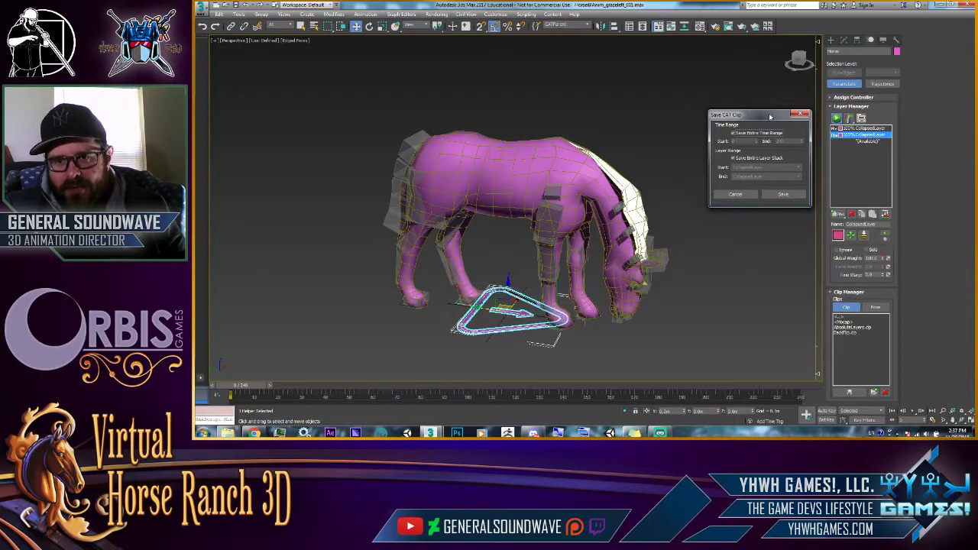
pyautogui.moveTo(771, 117); pyautogui.dragTo(771, 84)
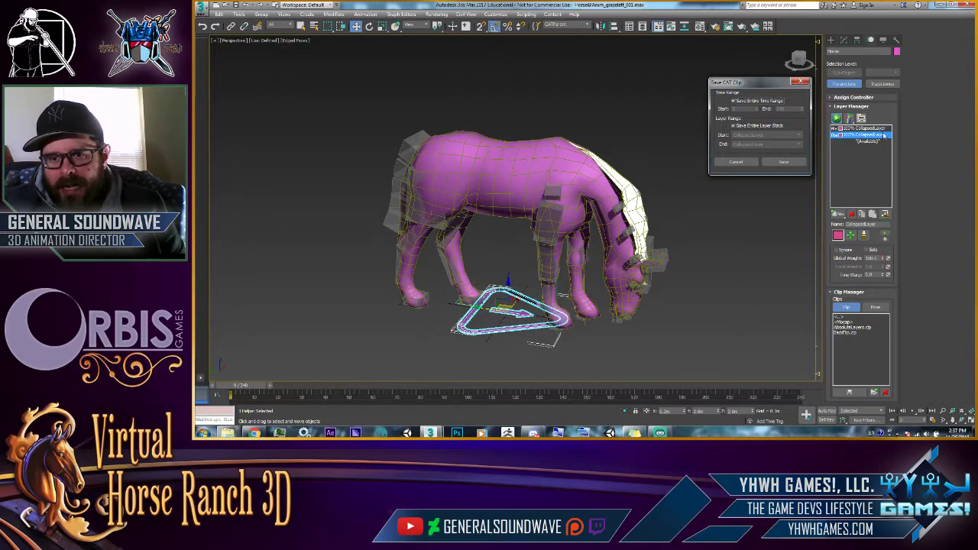
pyautogui.click(776, 163)
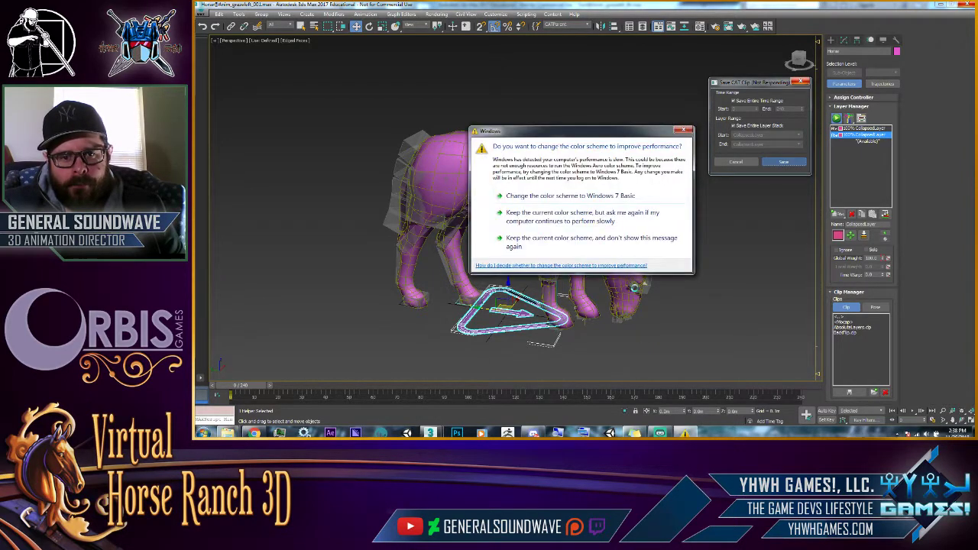
pyautogui.click(519, 242)
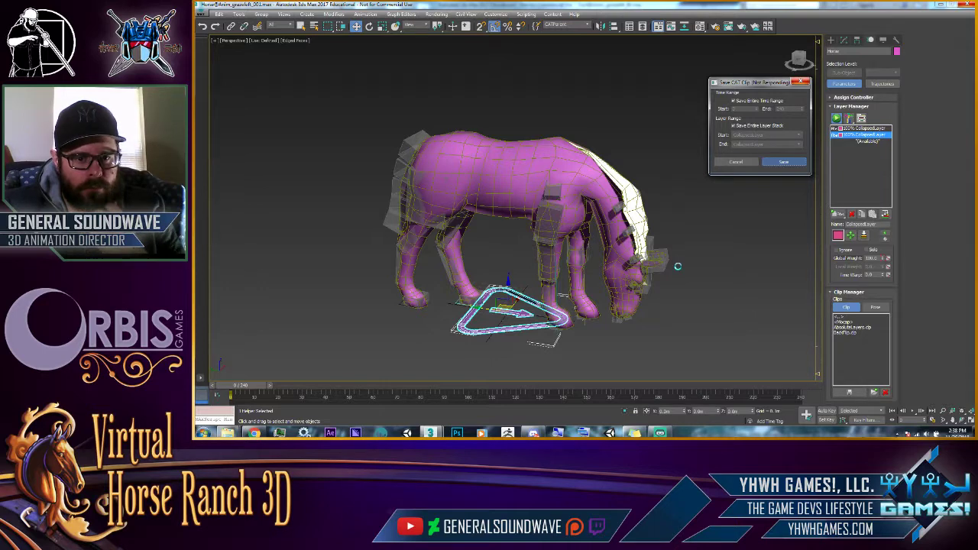
# Switch to the YouTube page in Chrome, skip the ad before the Halo 3 ODST soundtrack, and return to 3ds Max.
pyautogui.click(254, 432)
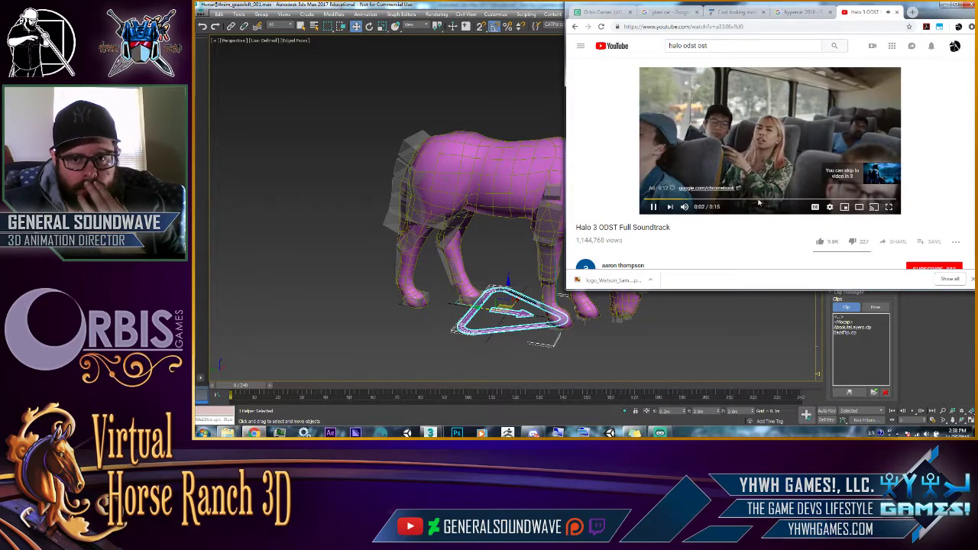
pyautogui.click(880, 174)
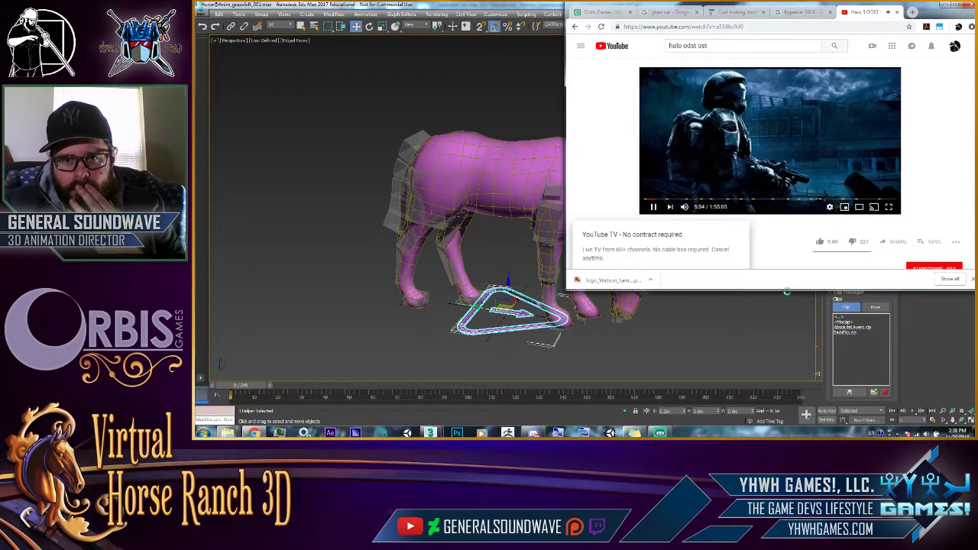
pyautogui.click(785, 301)
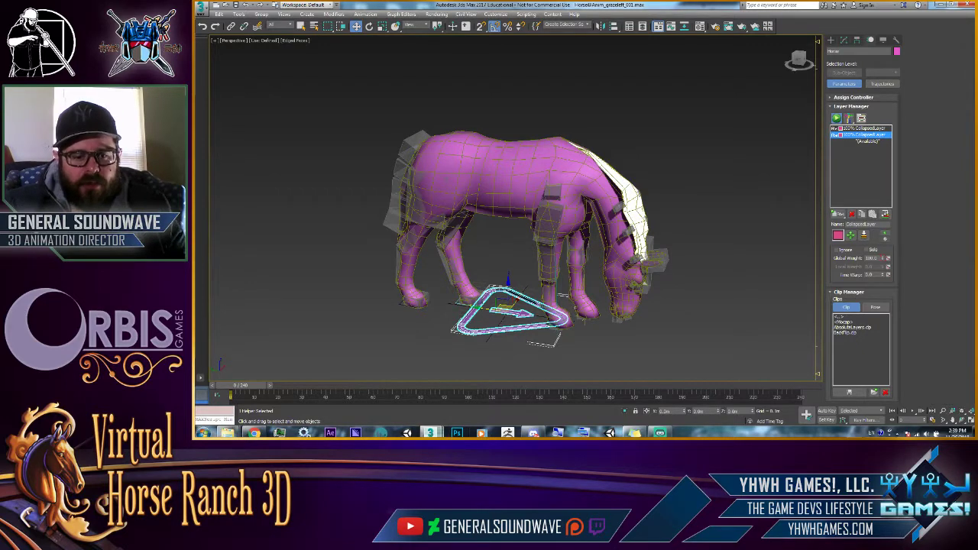
# Switch to the 3ds Max window with the horse tack scene and select the rig's triangular base control.
pyautogui.moveTo(431, 432)
pyautogui.click(478, 389)
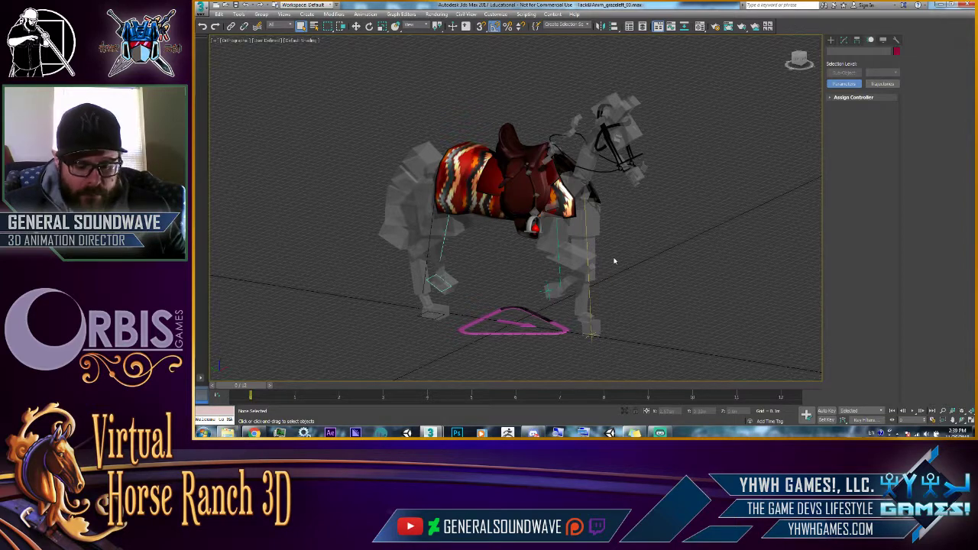
pyautogui.click(514, 320)
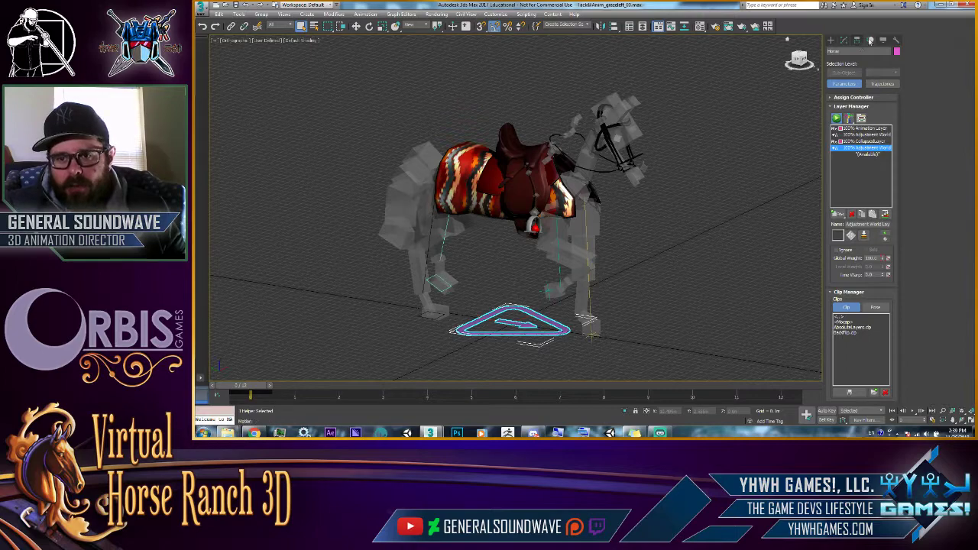
# Try to load Horse_graze_left_00.clp onto the tack rig on top of its existing motion layers and scrub the timeline.
pyautogui.click(873, 392)
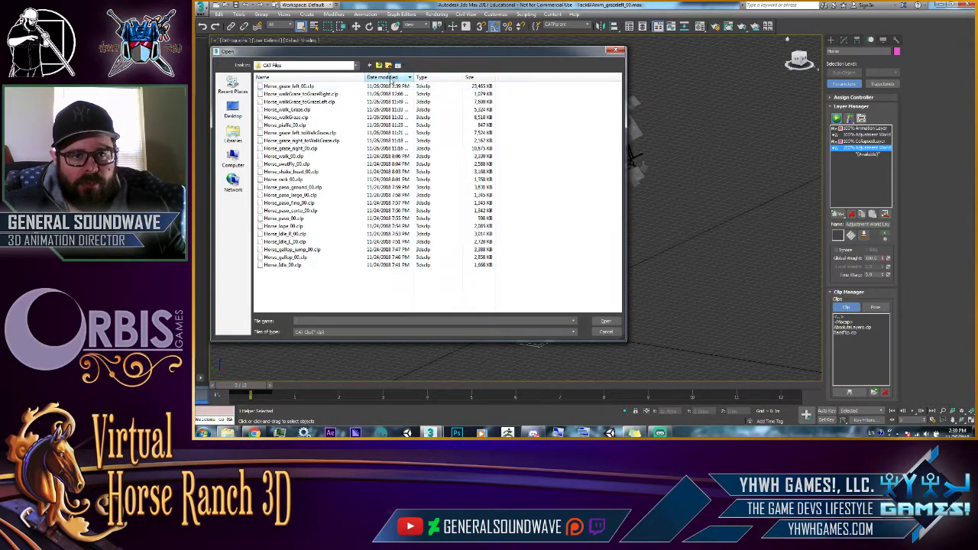
pyautogui.click(298, 88)
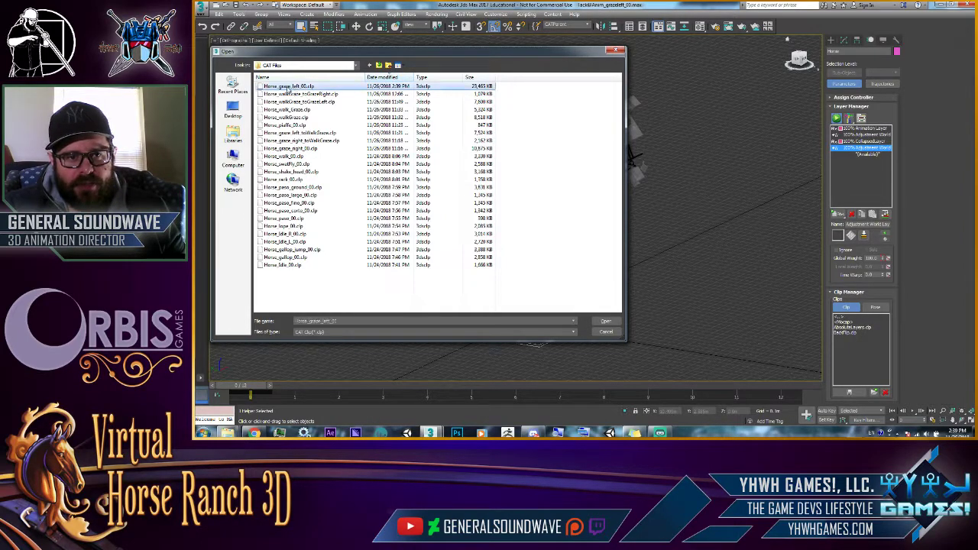
pyautogui.click(600, 321)
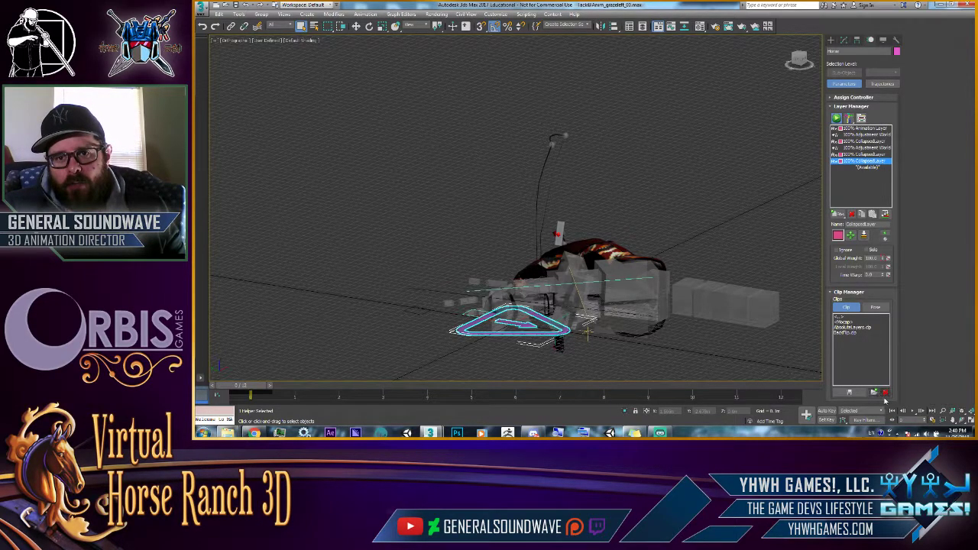
pyautogui.moveTo(249, 386); pyautogui.dragTo(230, 393)
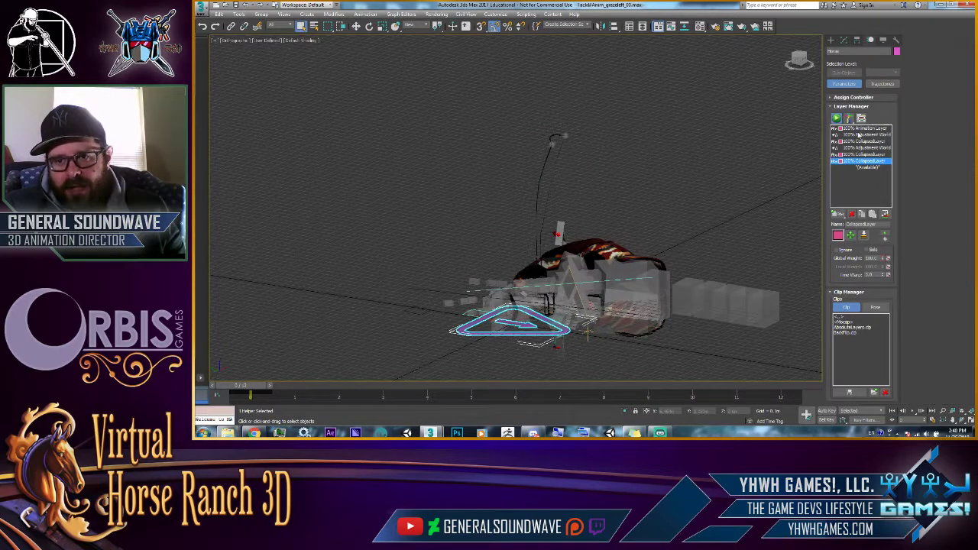
# Reopen the tack graze-left scene without saving the changes from the loaded clip.
pyautogui.click(202, 7)
pyautogui.click(320, 52)
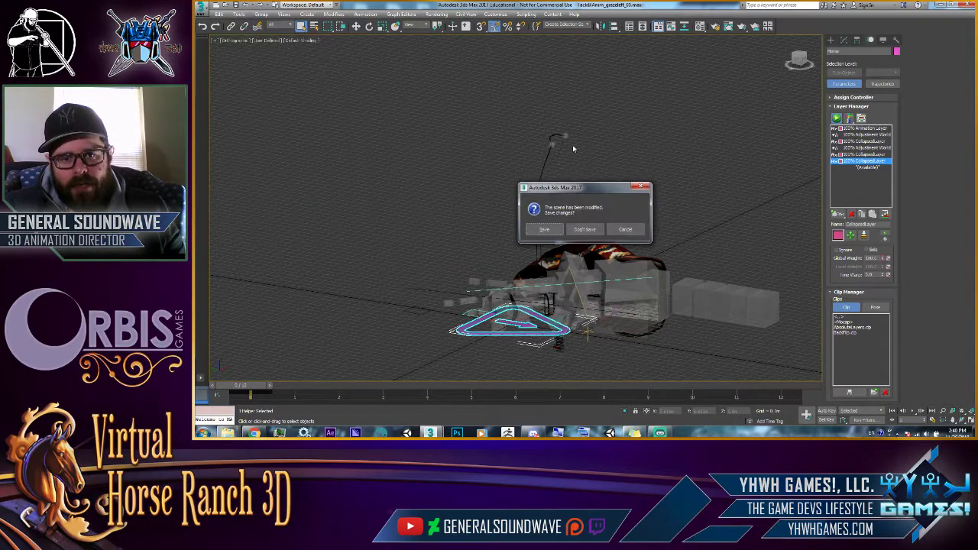
pyautogui.click(599, 230)
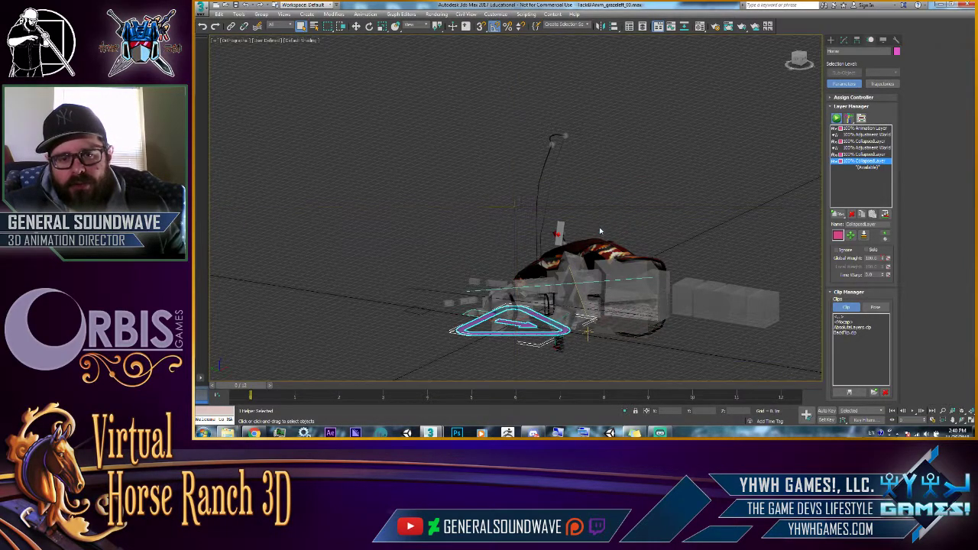
pyautogui.click(560, 239)
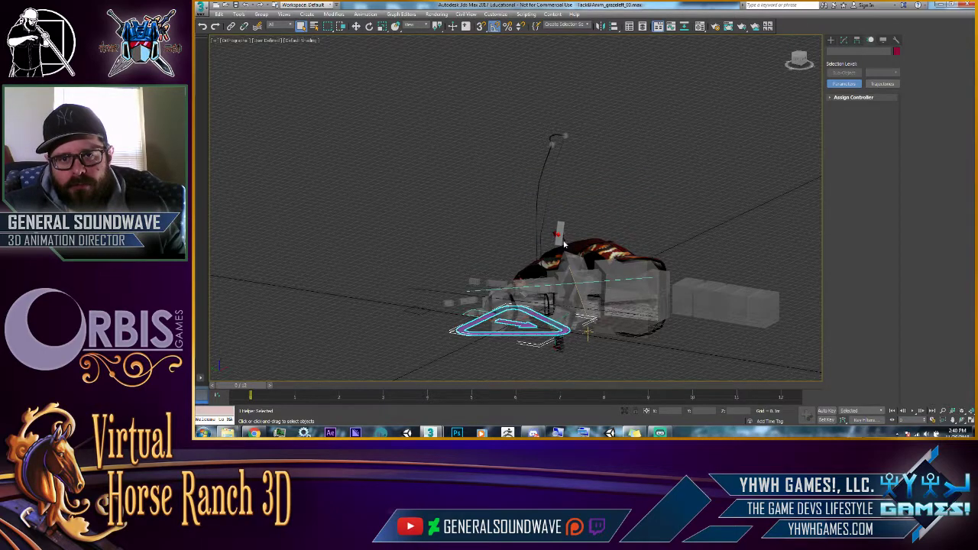
pyautogui.click(563, 243)
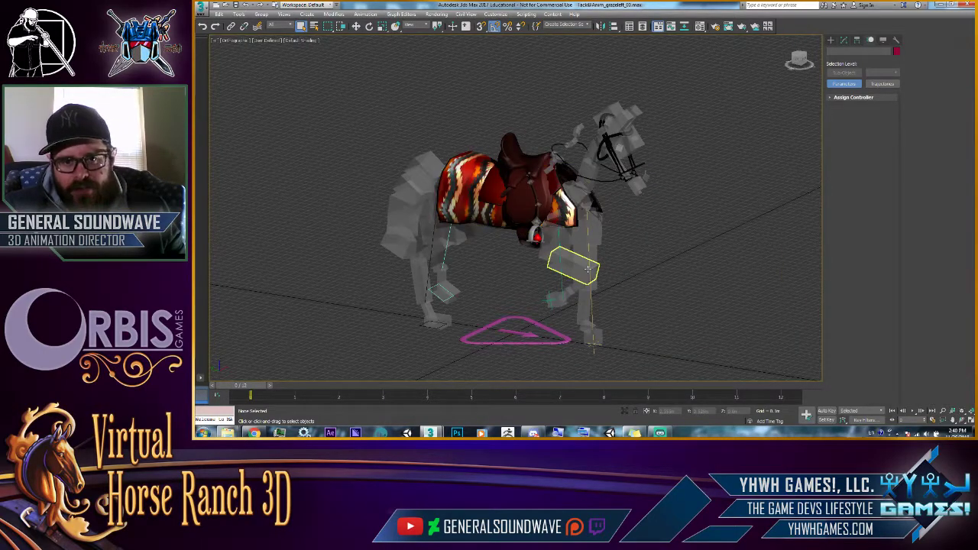
# Select the tack rig's triangular base control and delete all of its existing motion layers.
pyautogui.click(588, 268)
pyautogui.click(497, 334)
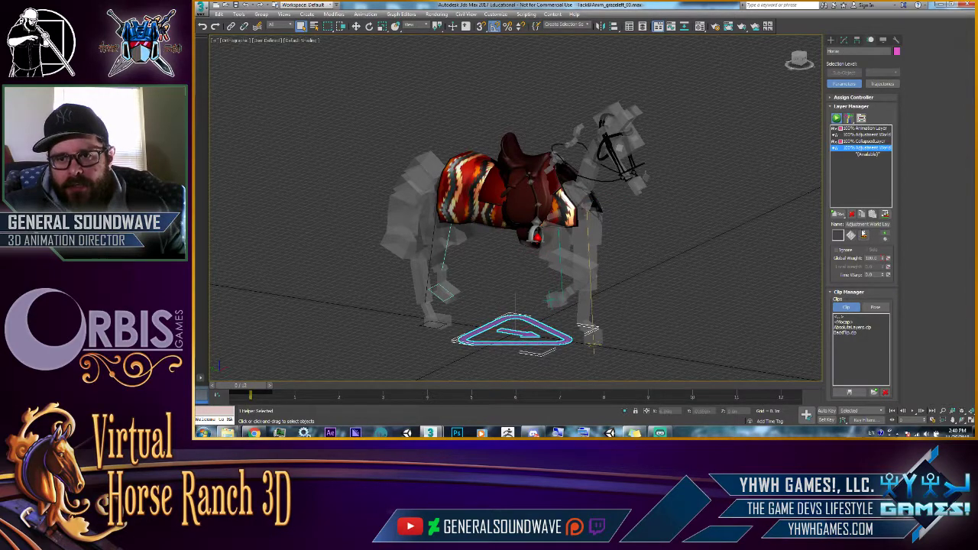
pyautogui.click(852, 215)
pyautogui.click(853, 216)
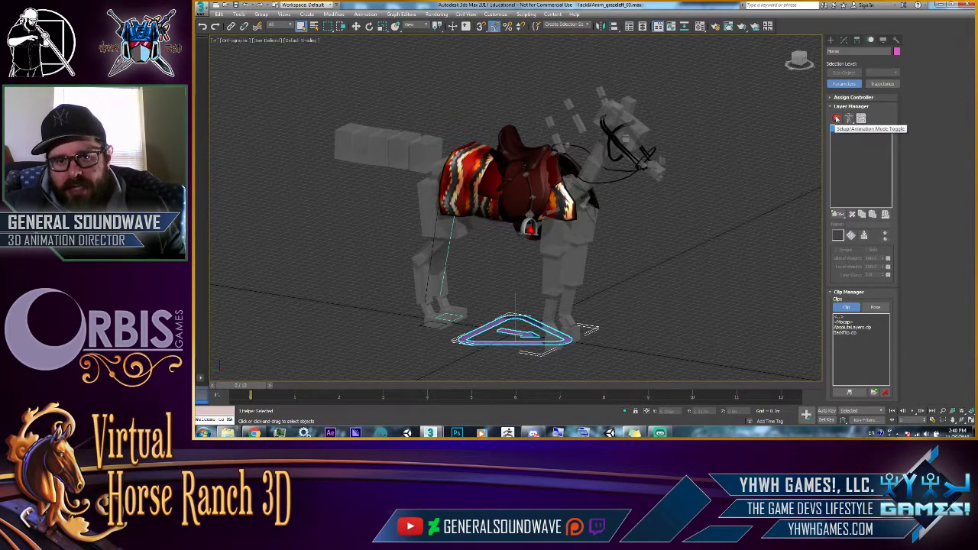
# Load Horse_graze_left_00.clp onto the emptied tack rig with Scale Data enabled, and switch the rig to animation mode.
pyautogui.click(873, 392)
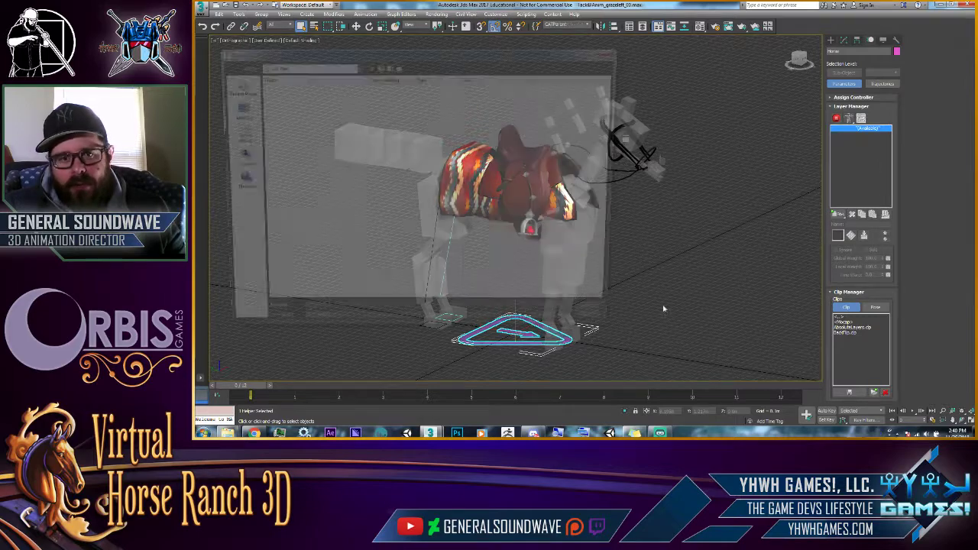
pyautogui.doubleClick(291, 90)
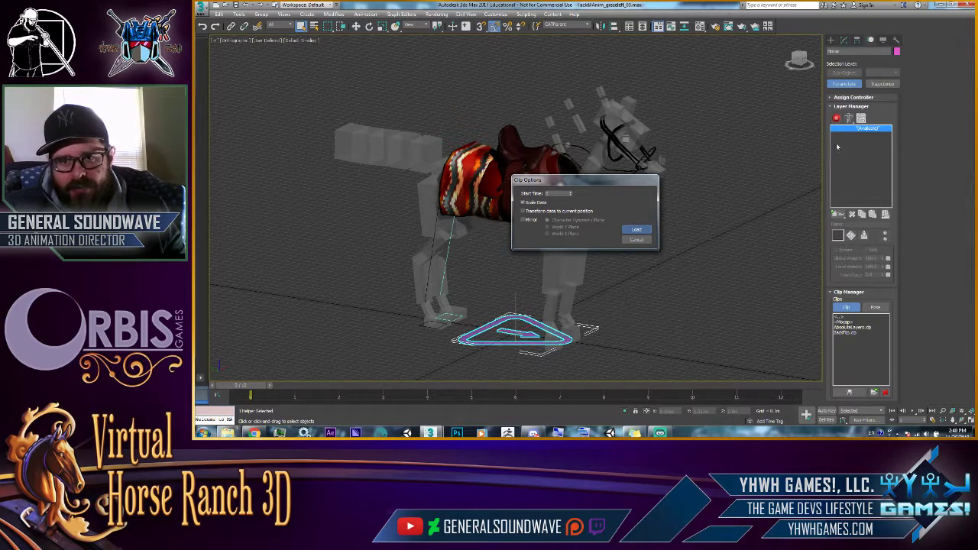
pyautogui.click(636, 229)
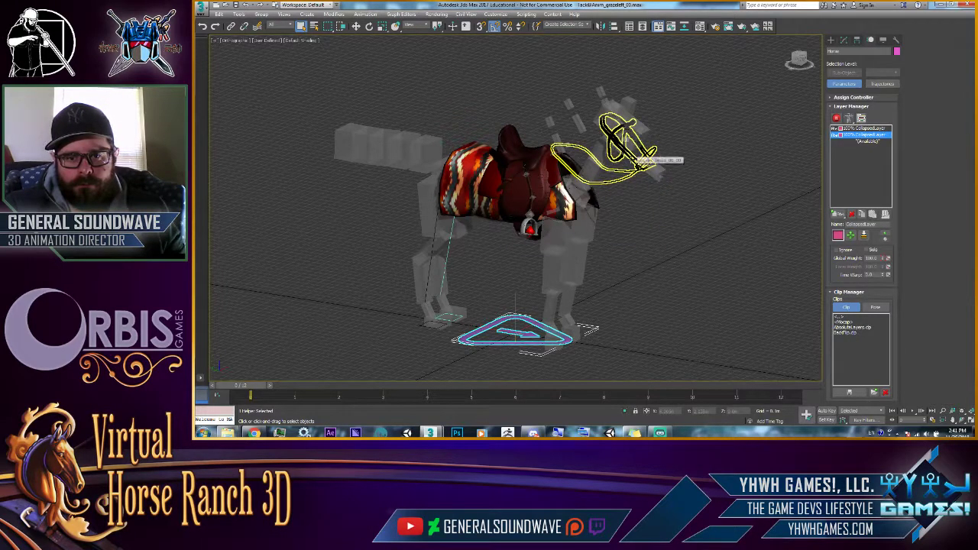
pyautogui.click(836, 118)
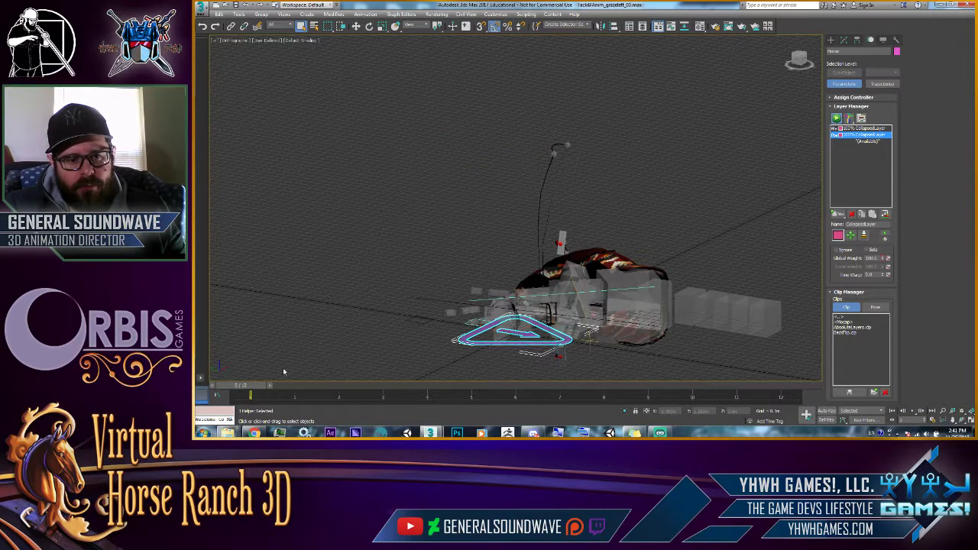
pyautogui.moveTo(244, 391)
pyautogui.mouseDown()
pyautogui.moveTo(314, 391)
pyautogui.moveTo(236, 392)
pyautogui.mouseUp()
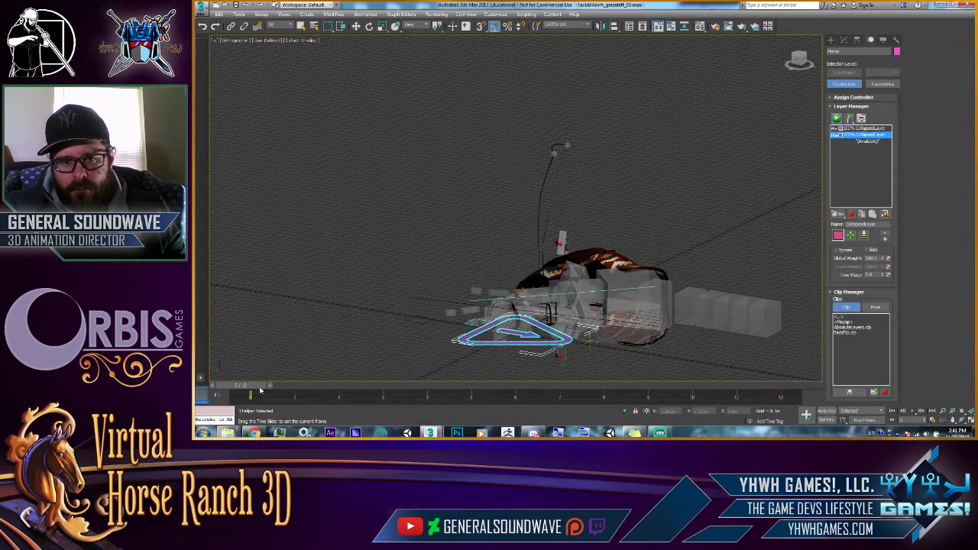
# Select the whole tack rig, set the animation's end time to frame 240, and go to the last frame.
pyautogui.click(302, 25)
pyautogui.moveTo(368, 105); pyautogui.dragTo(771, 347)
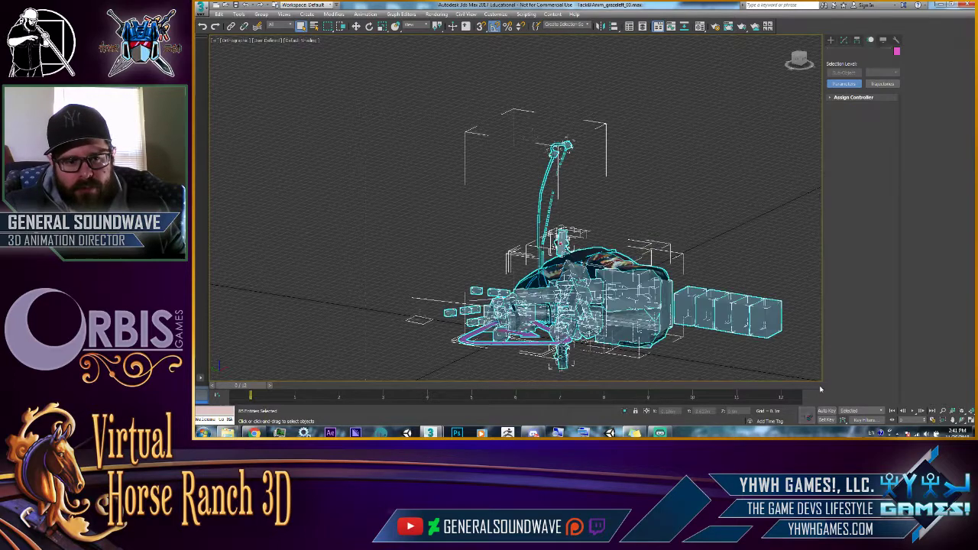
pyautogui.click(934, 420)
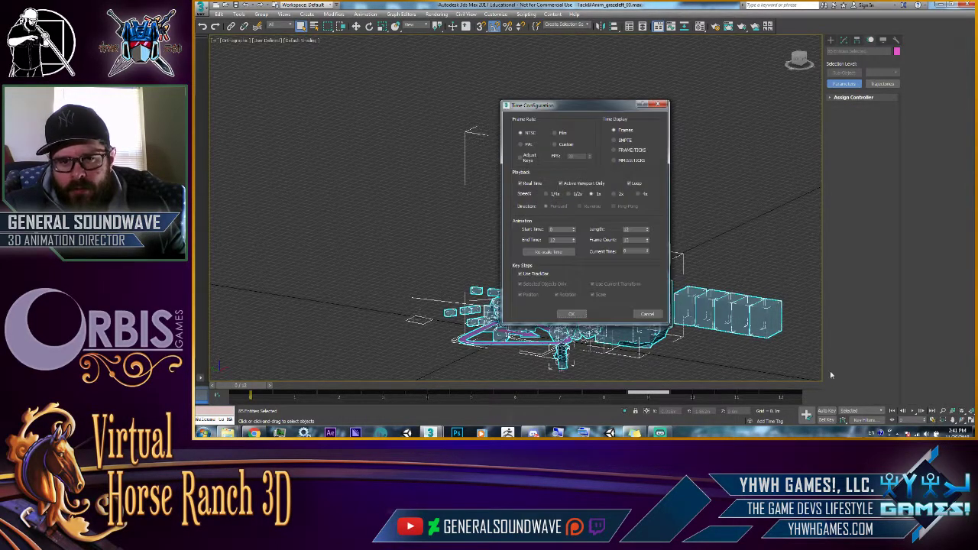
pyautogui.moveTo(573, 238); pyautogui.dragTo(578, 147)
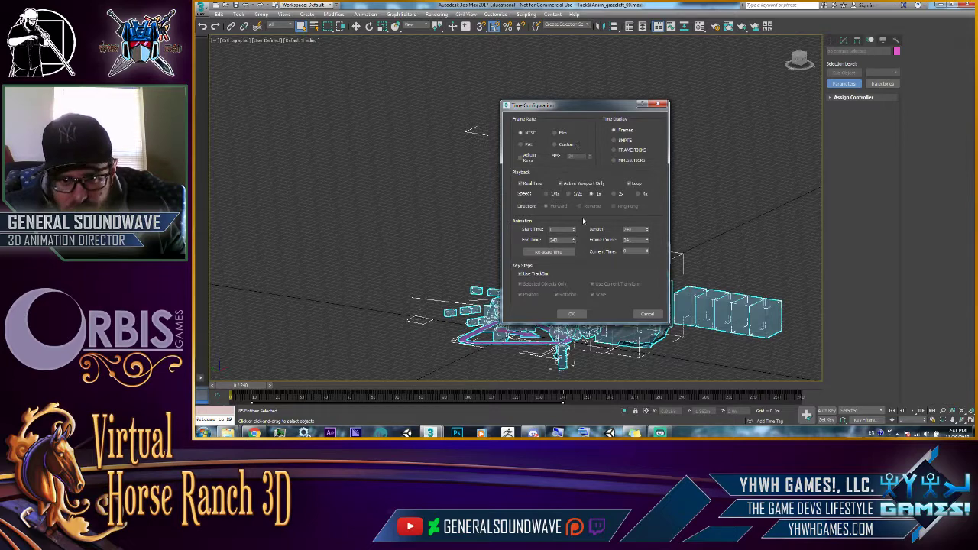
pyautogui.click(571, 314)
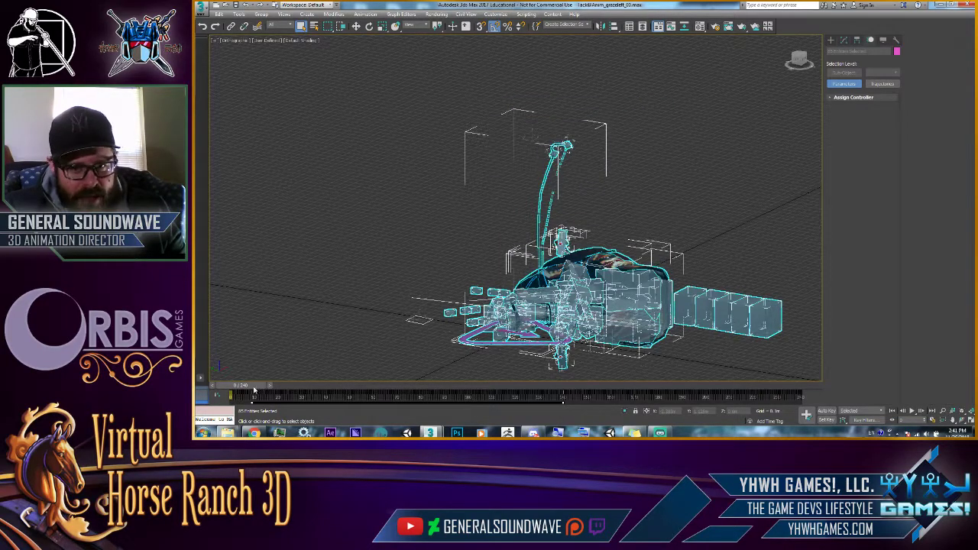
pyautogui.click(923, 413)
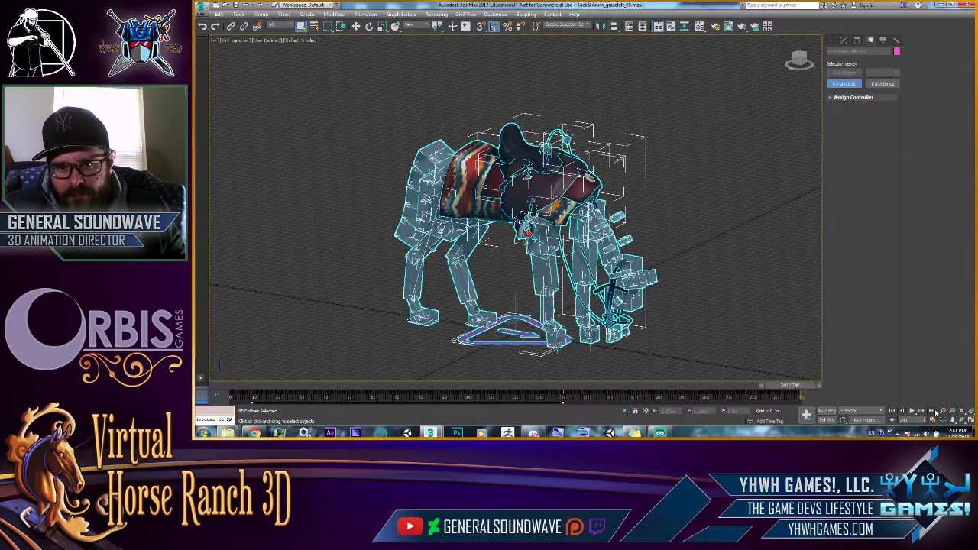
pyautogui.click(933, 412)
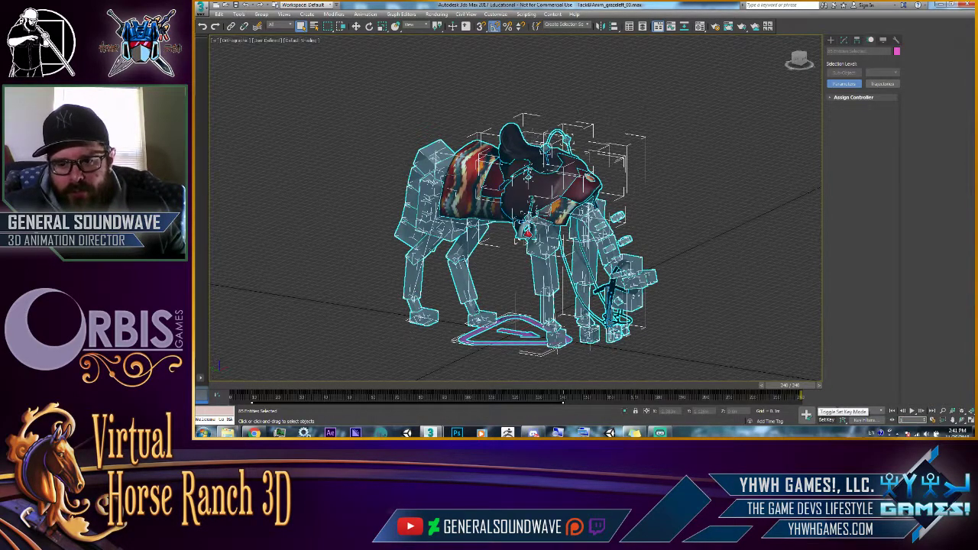
# Return the tack rig to its start and compare it with the horse scene's first frame and keys, selecting all the horse's objects.
pyautogui.press('Home')
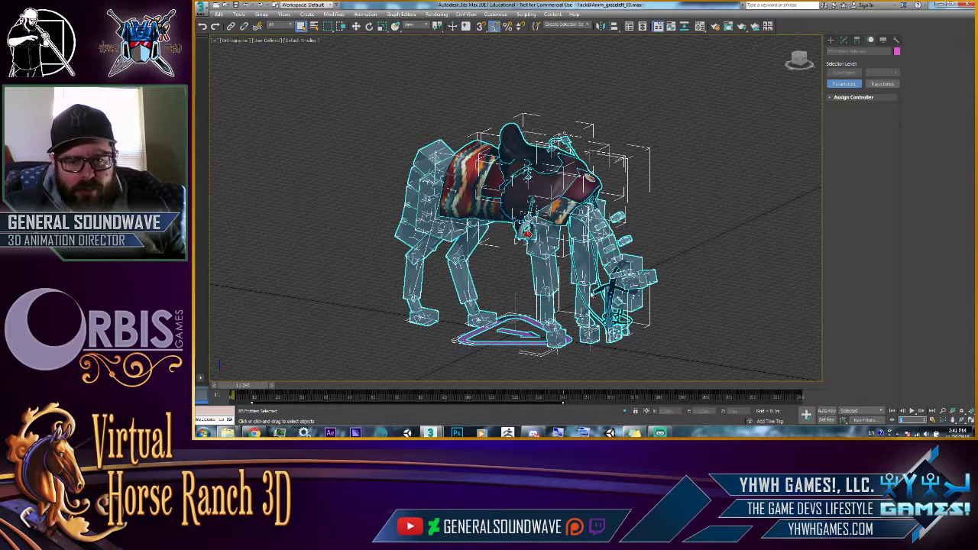
pyautogui.moveTo(442, 423)
pyautogui.click(472, 398)
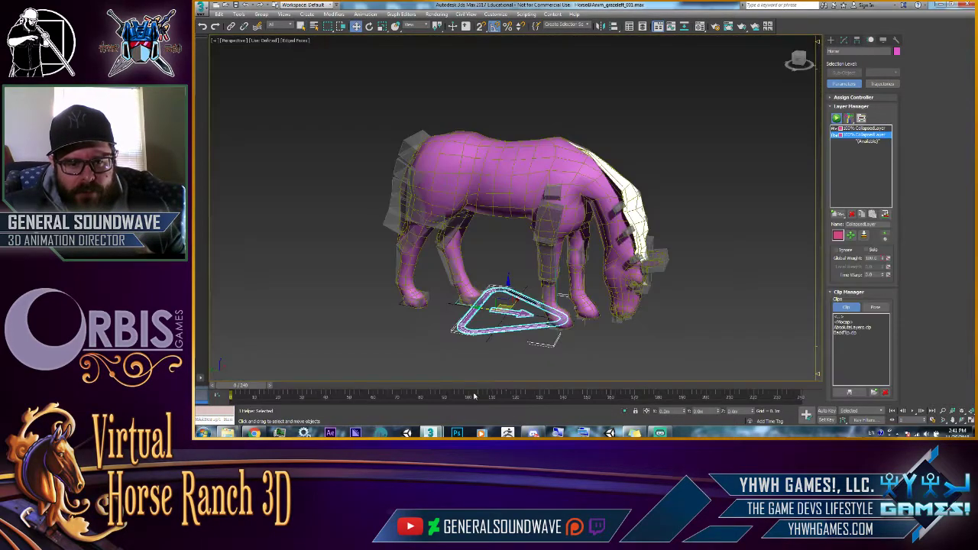
pyautogui.click(830, 39)
pyautogui.click(762, 80)
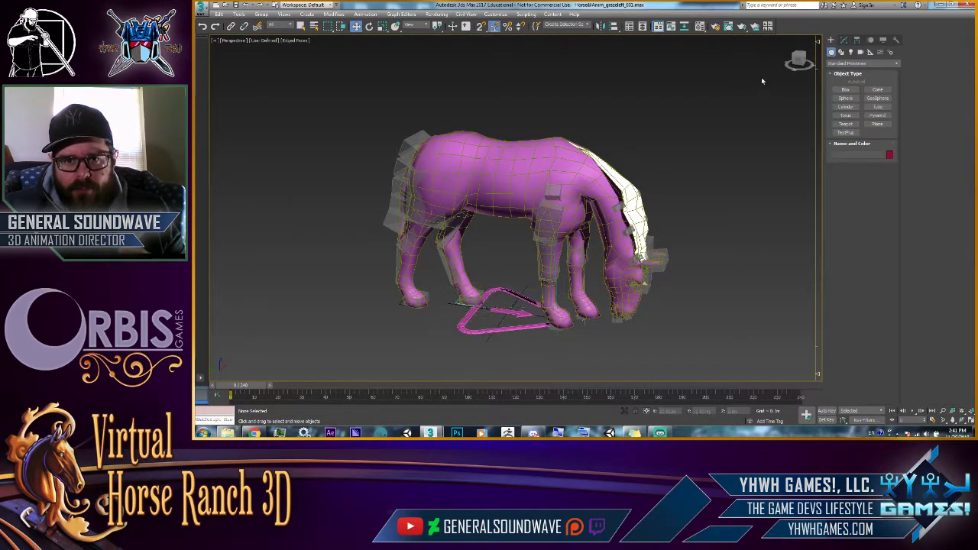
pyautogui.hotkey('ctrl', 'a')
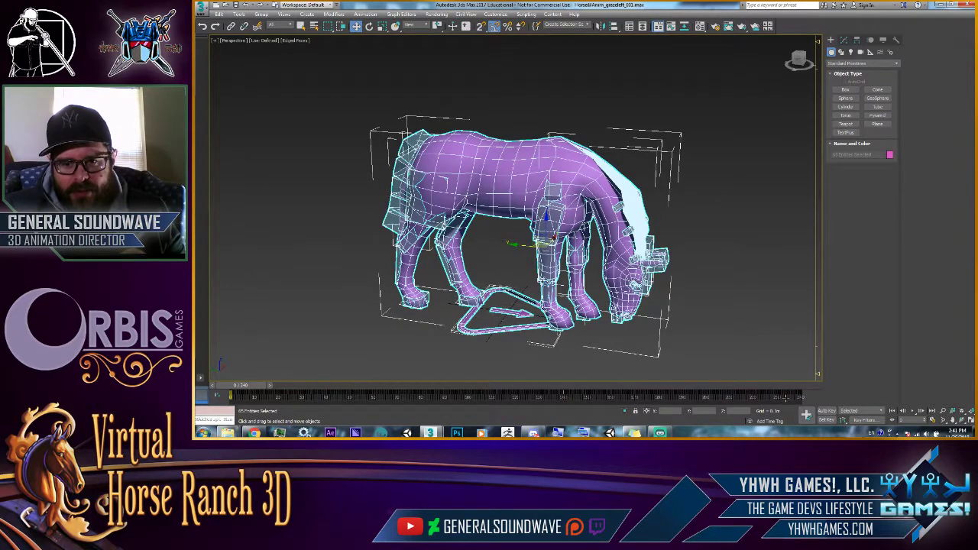
pyautogui.click(743, 319)
pyautogui.moveTo(248, 392); pyautogui.dragTo(217, 391)
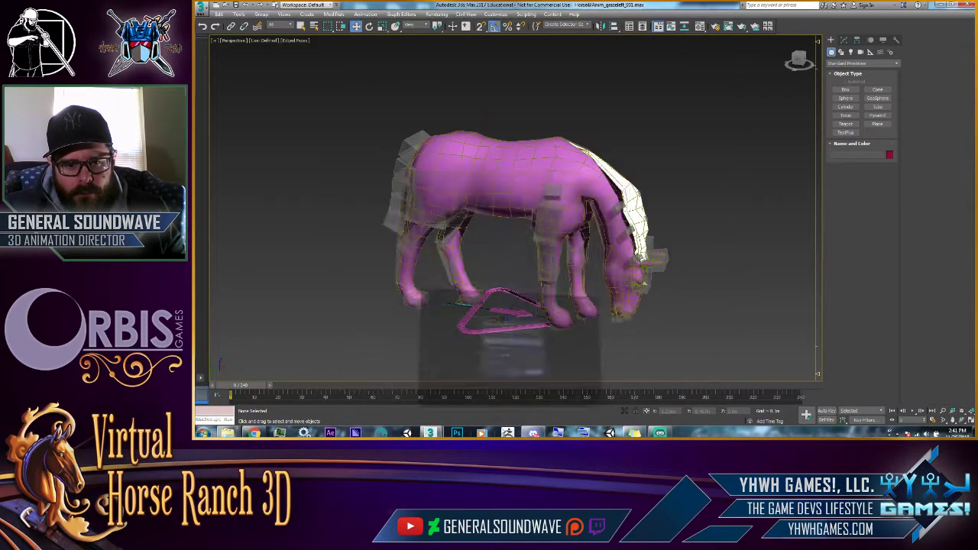
pyautogui.moveTo(431, 430)
pyautogui.click(384, 392)
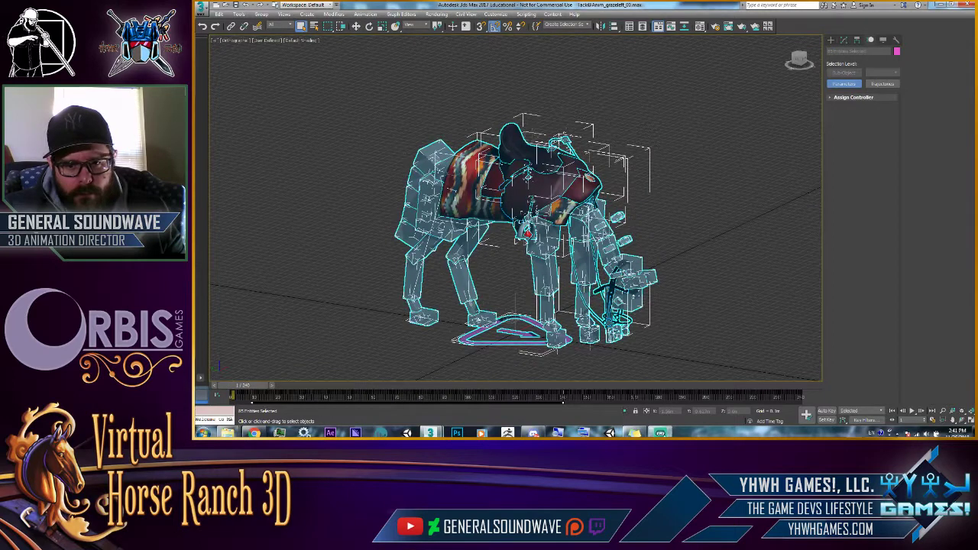
pyautogui.click(659, 432)
pyautogui.moveTo(483, 385); pyautogui.dragTo(454, 382)
pyautogui.click(943, 5)
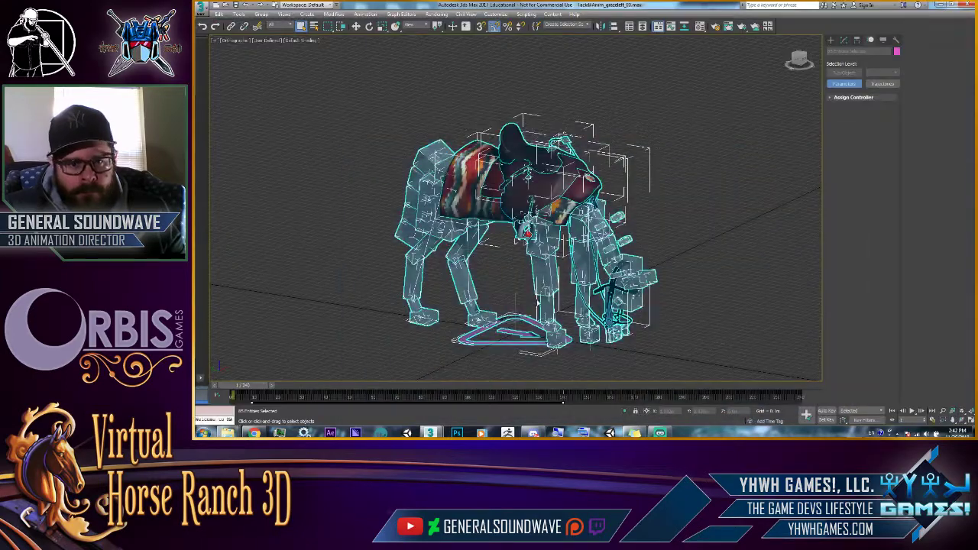
# Scrub the tack animation and switch repeatedly between frames 0 and 240 to compare the rig's start and end poses.
pyautogui.moveTo(223, 389); pyautogui.dragTo(356, 390)
pyautogui.moveTo(511, 391); pyautogui.dragTo(231, 390)
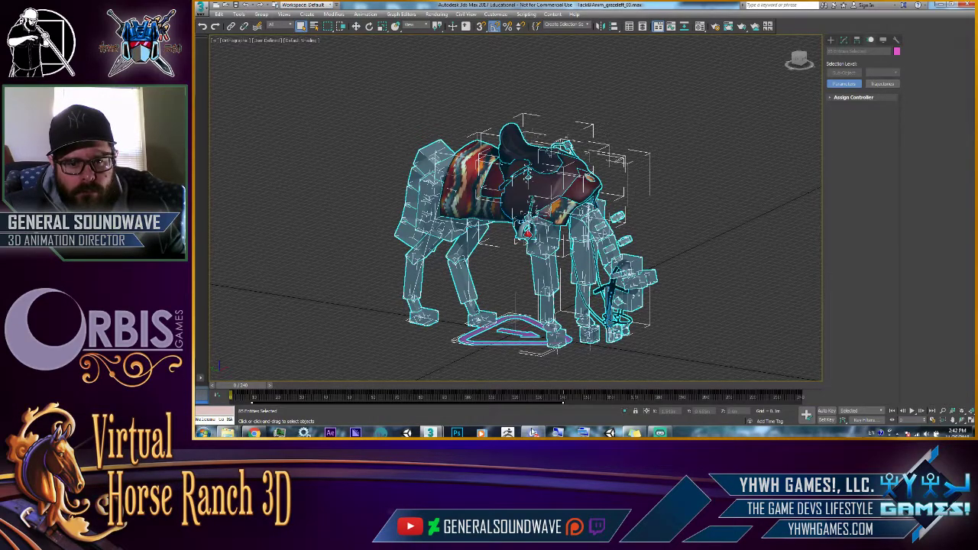
pyautogui.moveTo(240, 385); pyautogui.dragTo(826, 375)
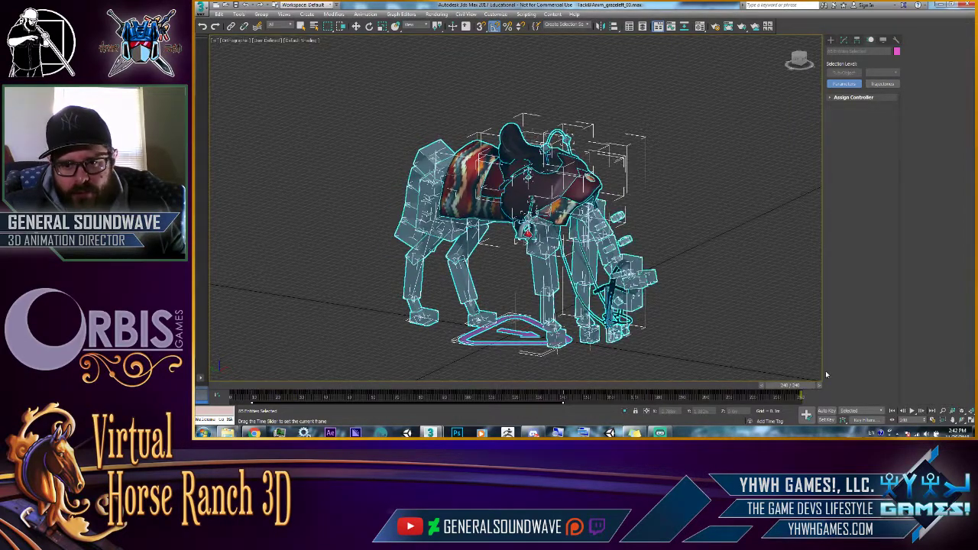
pyautogui.click(893, 414)
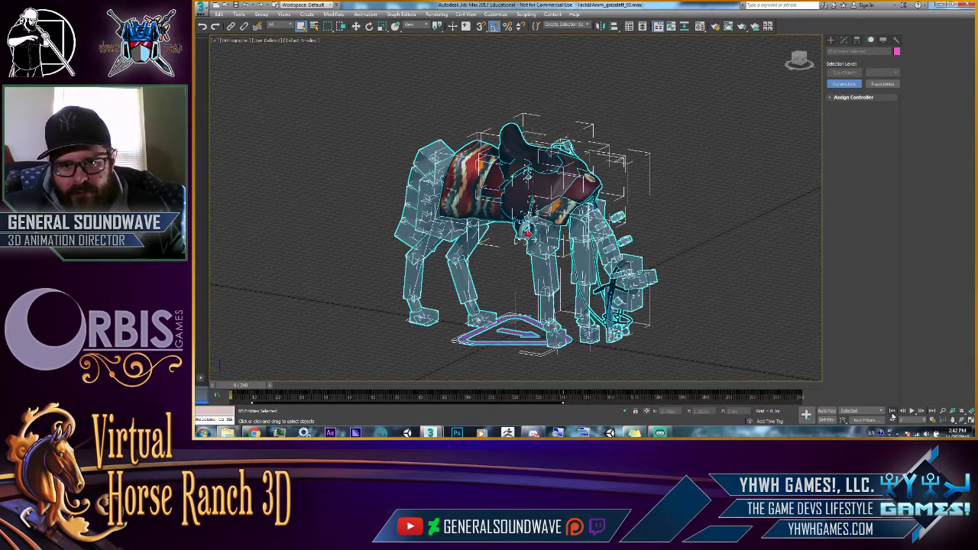
pyautogui.click(931, 411)
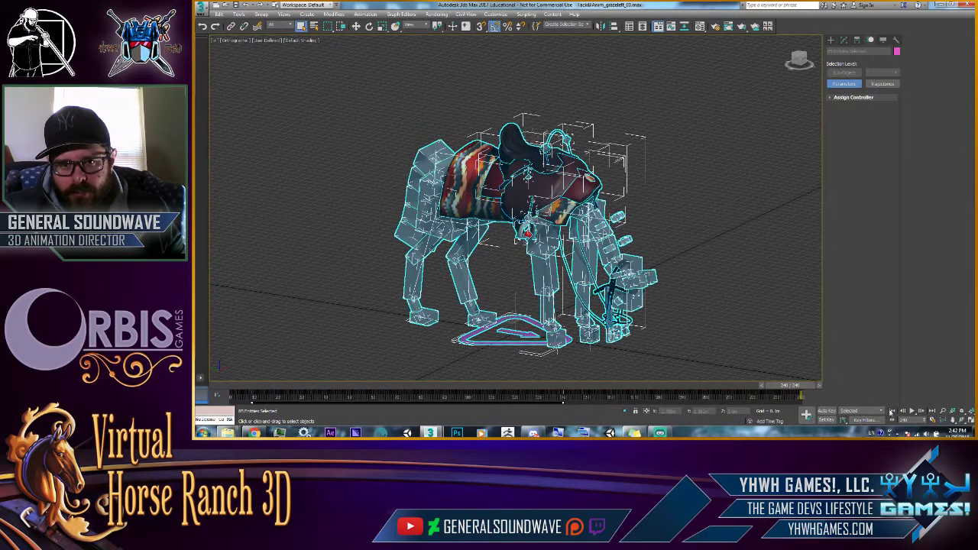
pyautogui.click(892, 413)
pyautogui.click(930, 412)
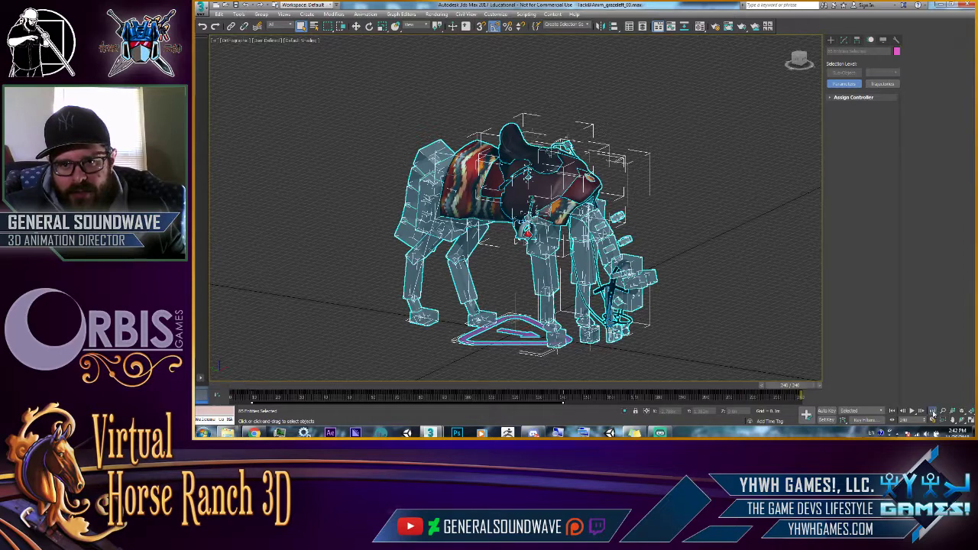
pyautogui.click(893, 412)
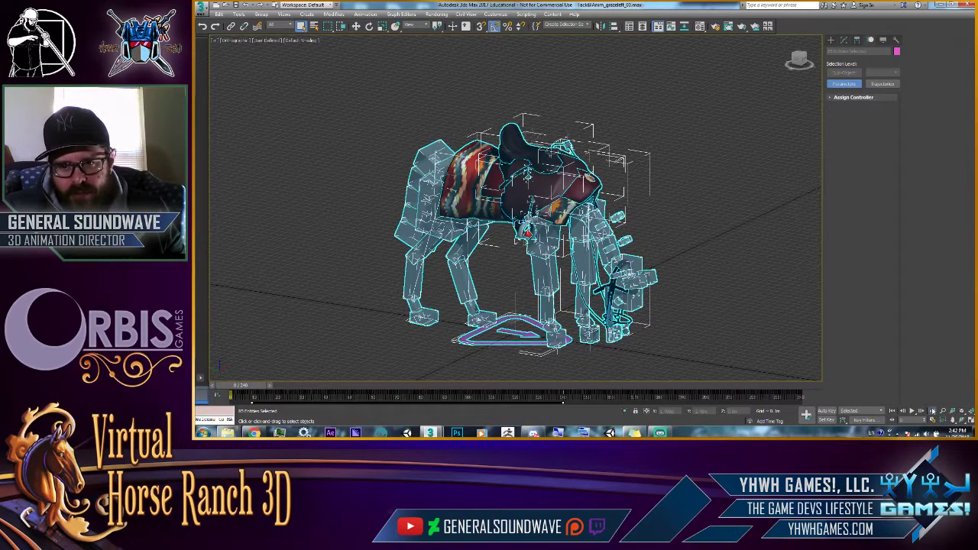
pyautogui.click(932, 411)
pyautogui.click(894, 413)
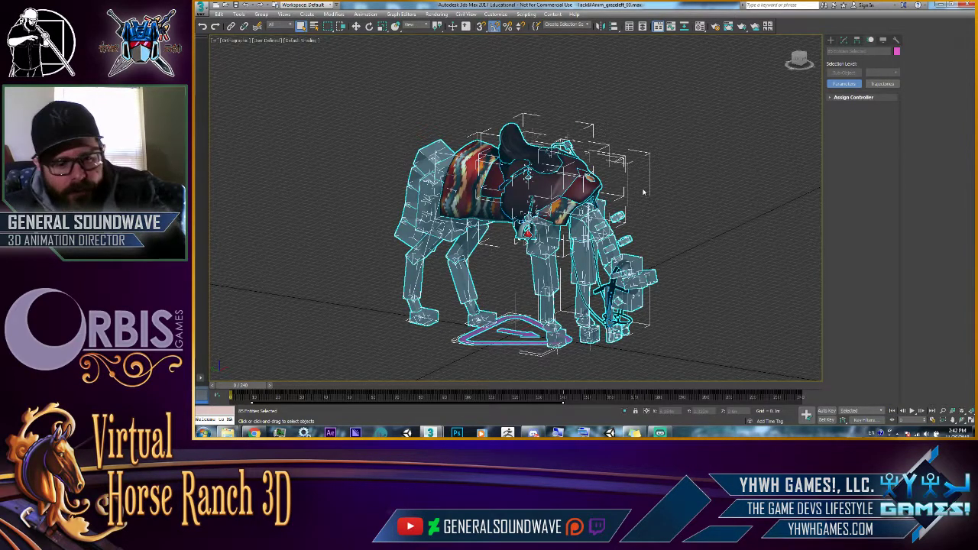
# Play the tack animation to examine how the saddle and reins move, and return to frame 0.
pyautogui.press('l')
pyautogui.moveTo(654, 220); pyautogui.dragTo(616, 217, button='middle')
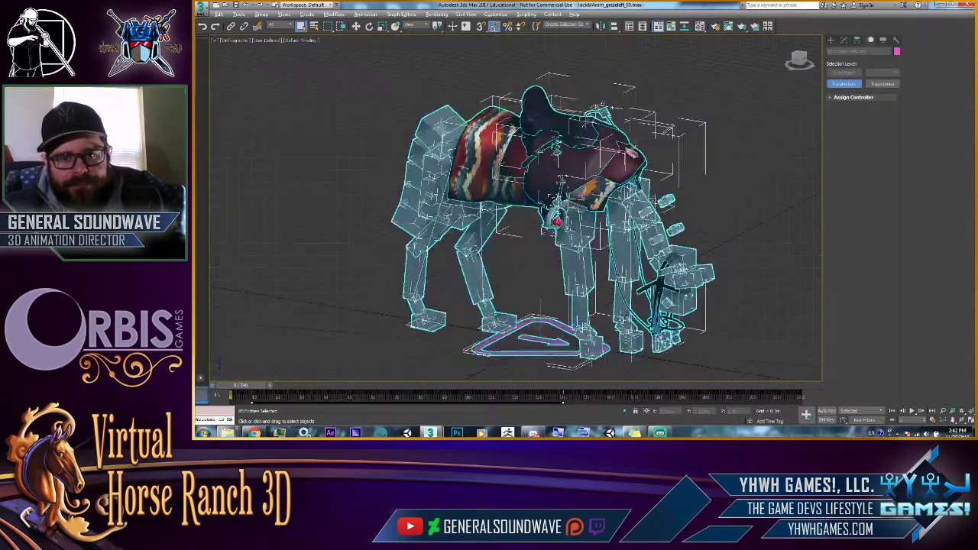
pyautogui.moveTo(220, 387)
pyautogui.mouseDown()
pyautogui.moveTo(367, 388)
pyautogui.moveTo(229, 388)
pyautogui.moveTo(340, 388)
pyautogui.moveTo(197, 375)
pyautogui.moveTo(229, 387)
pyautogui.moveTo(362, 387)
pyautogui.moveTo(222, 388)
pyautogui.mouseUp()
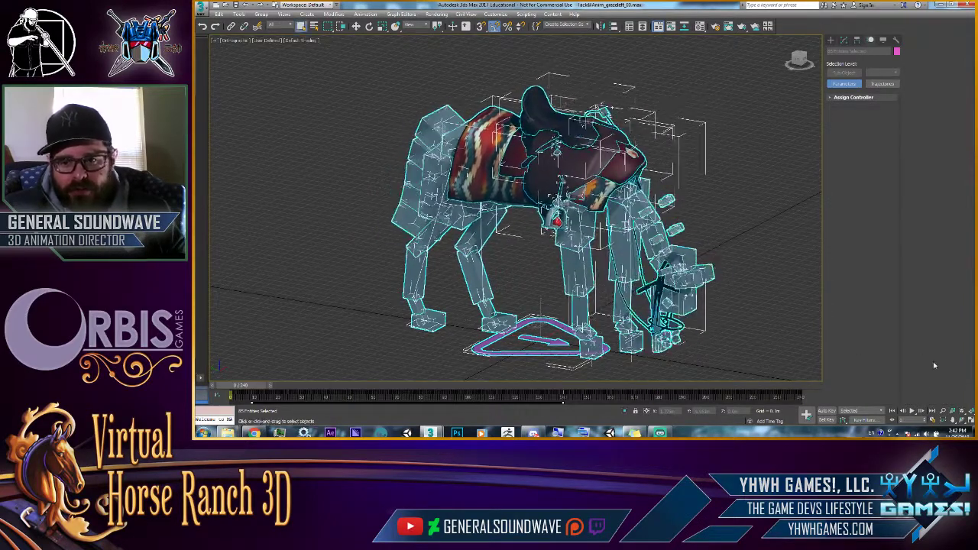
pyautogui.click(911, 412)
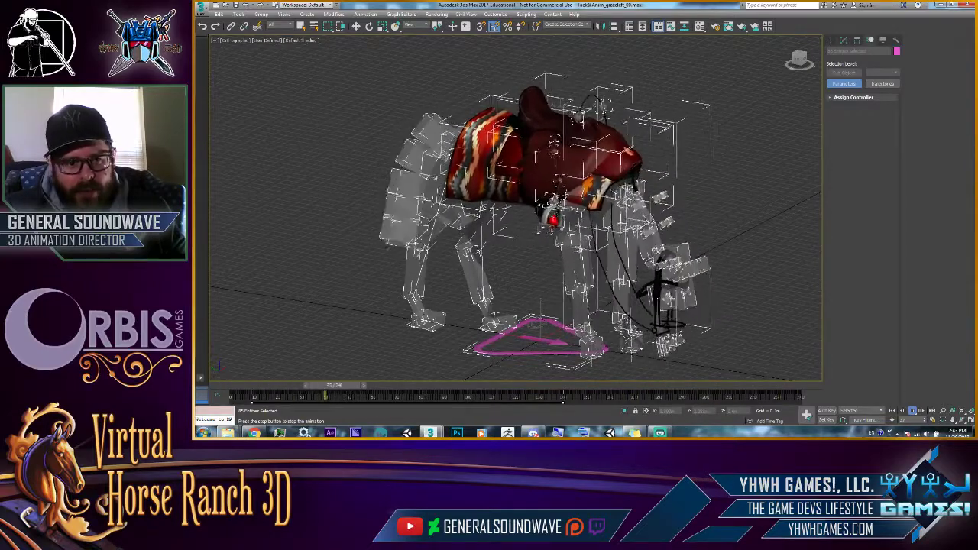
pyautogui.moveTo(283, 390); pyautogui.dragTo(235, 388)
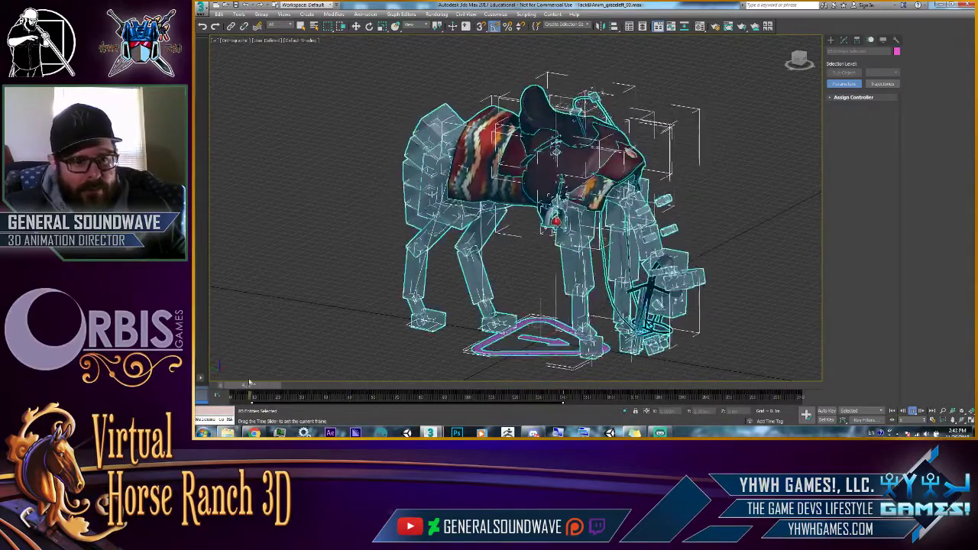
# Select the two rein grip controls at the front of the saddle and move them upward together, clear of the saddle.
pyautogui.click(614, 105)
pyautogui.click(604, 112)
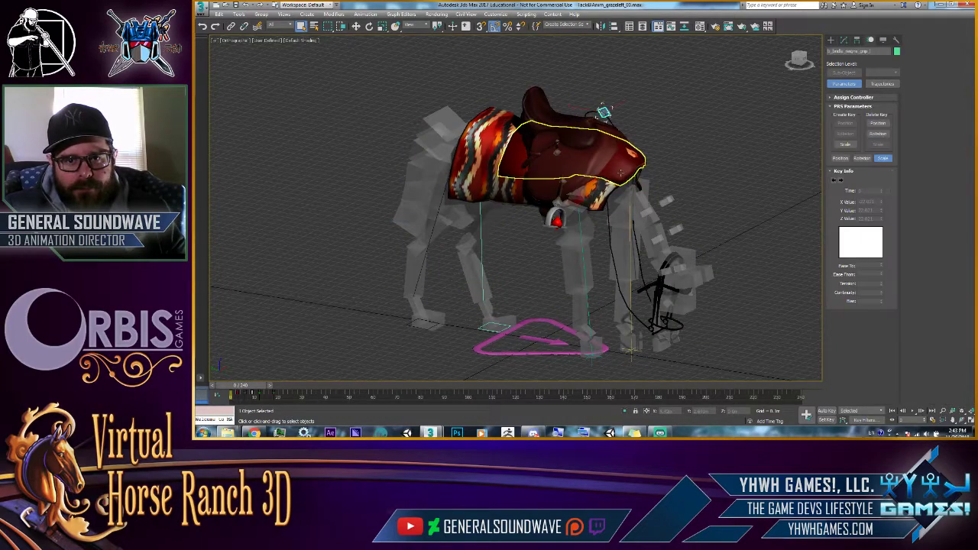
pyautogui.scroll(6, 607, 122)
pyautogui.scroll(-2, 616, 175)
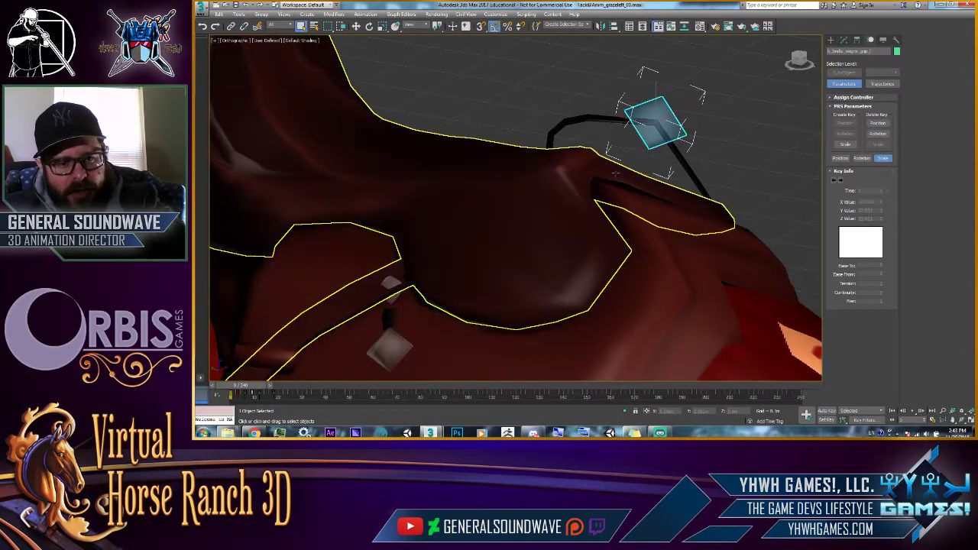
pyautogui.press('F3')
pyautogui.keyDown('alt'); pyautogui.moveTo(522, 192); pyautogui.dragTo(545, 178, button='middle'); pyautogui.keyUp('alt')
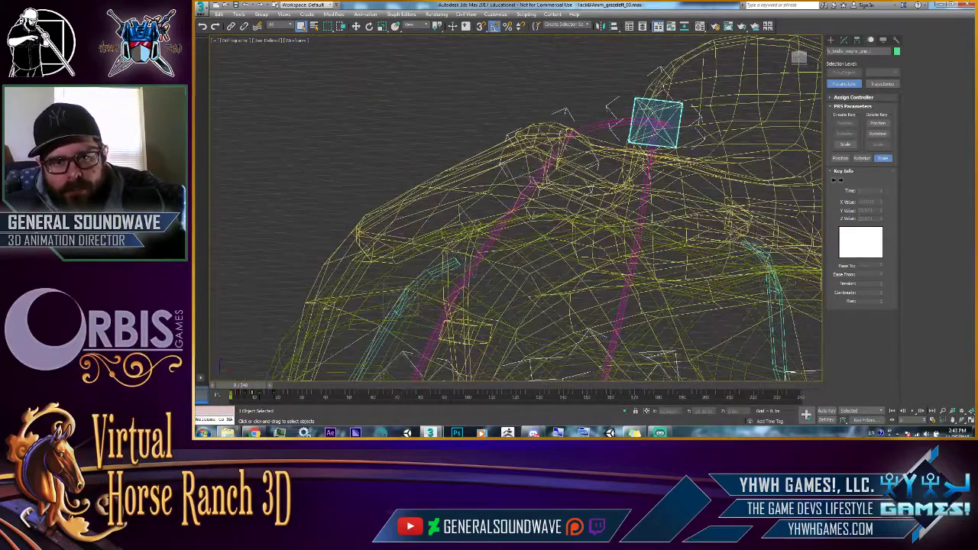
pyautogui.keyDown('ctrl'); pyautogui.click(528, 168); pyautogui.keyUp('ctrl')
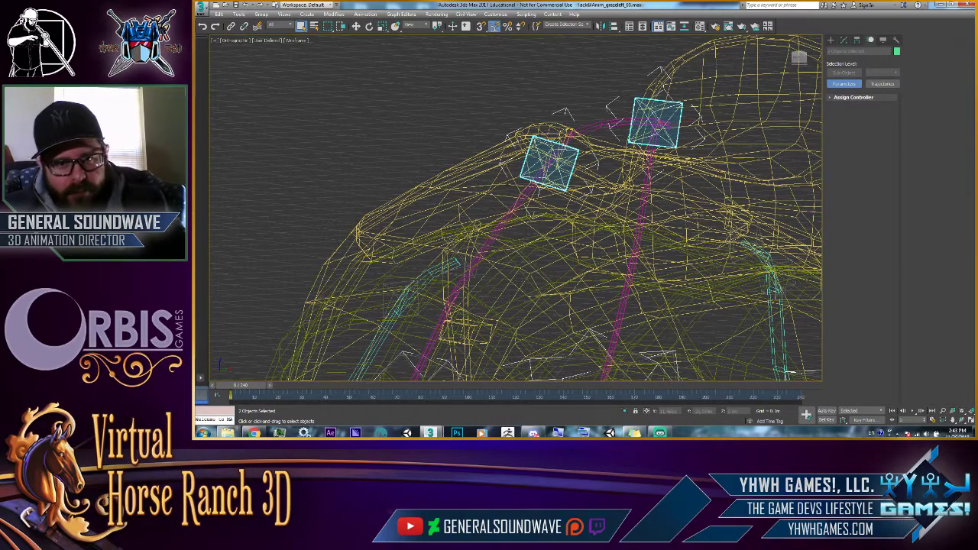
pyautogui.keyDown('alt'); pyautogui.moveTo(561, 114); pyautogui.dragTo(601, 148, button='middle'); pyautogui.keyUp('alt')
pyautogui.rightClick(601, 147)
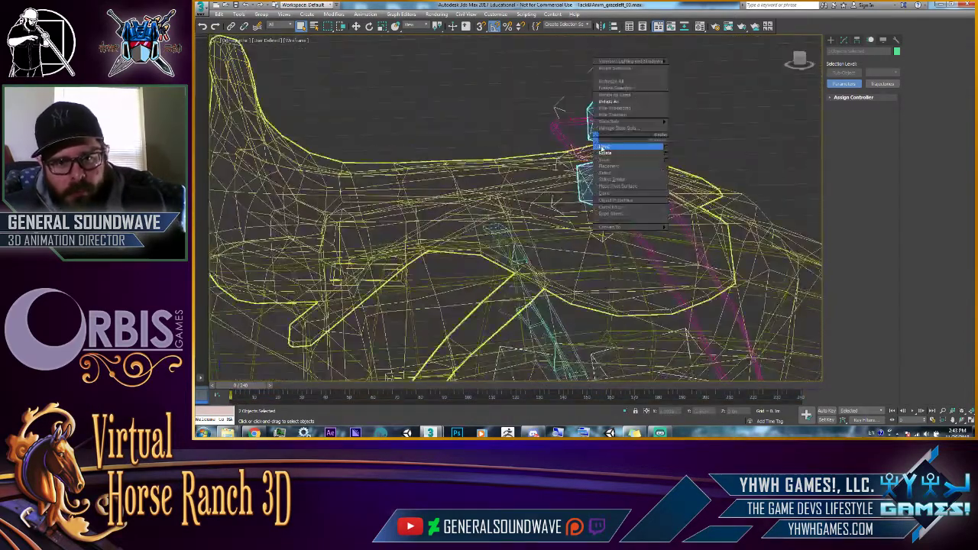
pyautogui.click(604, 147)
pyautogui.press('F3')
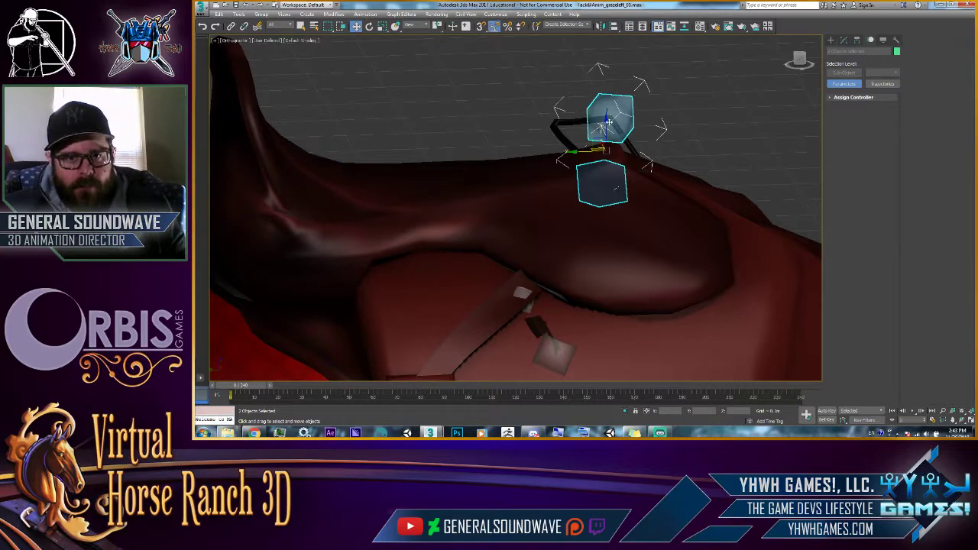
pyautogui.moveTo(609, 121); pyautogui.dragTo(605, 47)
pyautogui.scroll(-5, 648, 134)
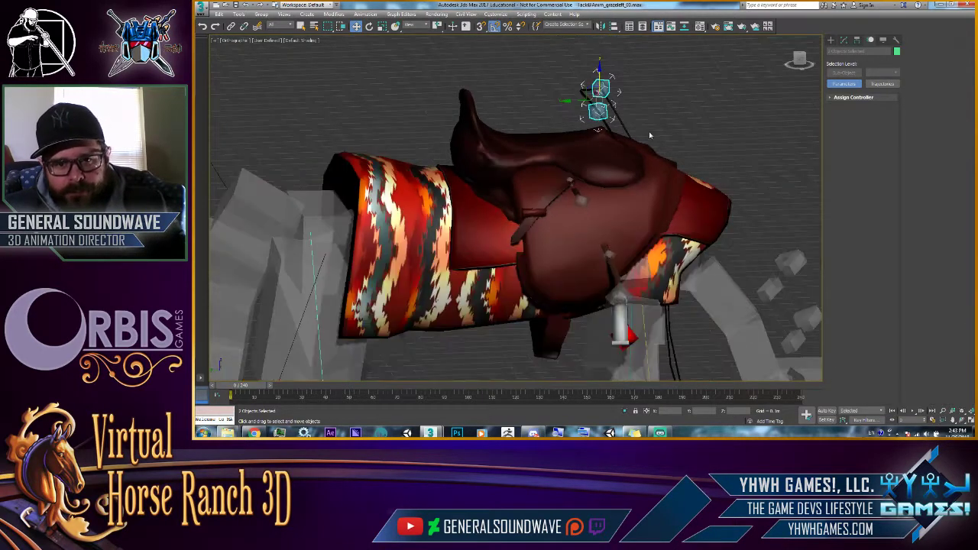
# Turn on Auto Key and raise the two rein grip controls slightly further at frame 0.
pyautogui.keyDown('alt'); pyautogui.moveTo(649, 131); pyautogui.dragTo(592, 162, button='middle'); pyautogui.keyUp('alt')
pyautogui.press('n')
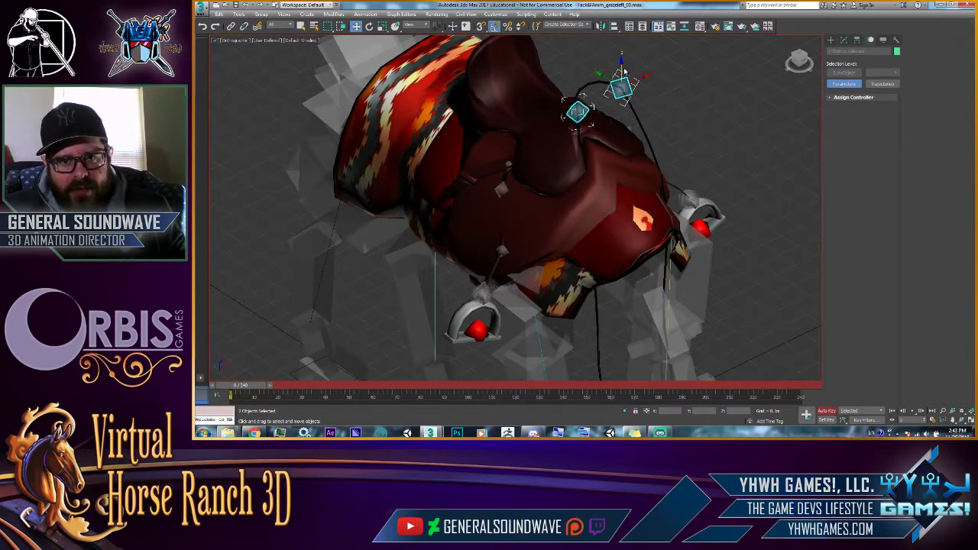
pyautogui.moveTo(623, 70); pyautogui.dragTo(624, 61)
pyautogui.scroll(-4, 596, 183)
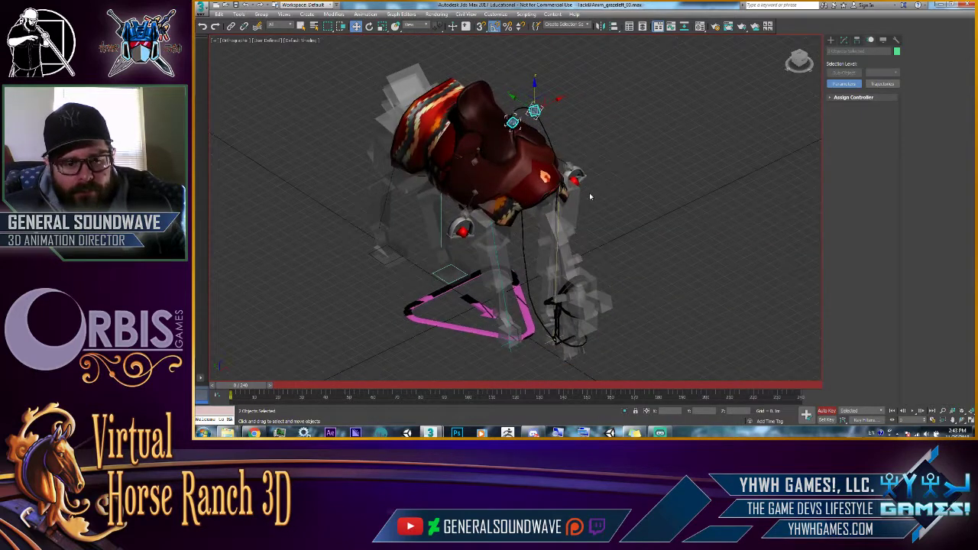
pyautogui.keyDown('alt'); pyautogui.moveTo(590, 196); pyautogui.dragTo(604, 196, button='middle'); pyautogui.keyUp('alt')
# Switch to the browser, skip the advertisement on the YouTube video, and minimize the browser.
pyautogui.click(255, 434)
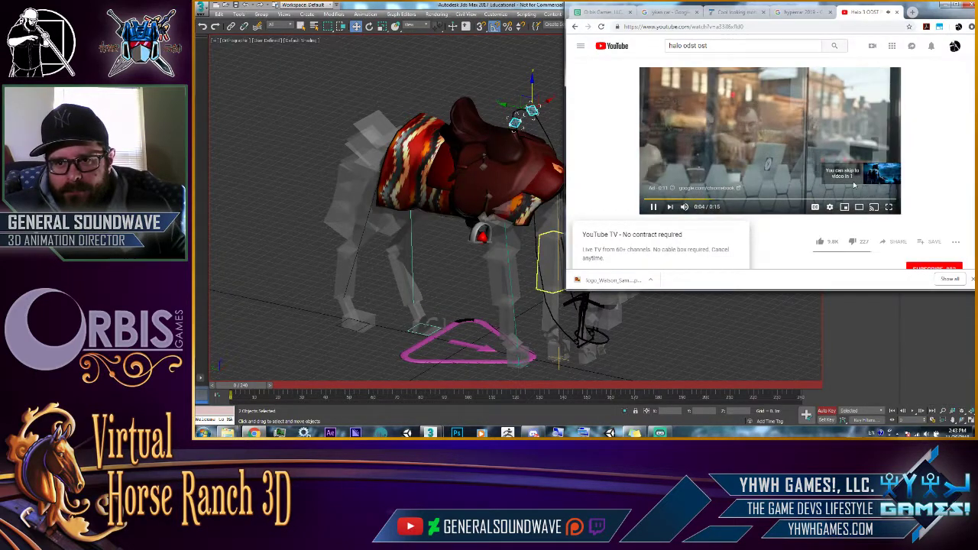
pyautogui.click(871, 176)
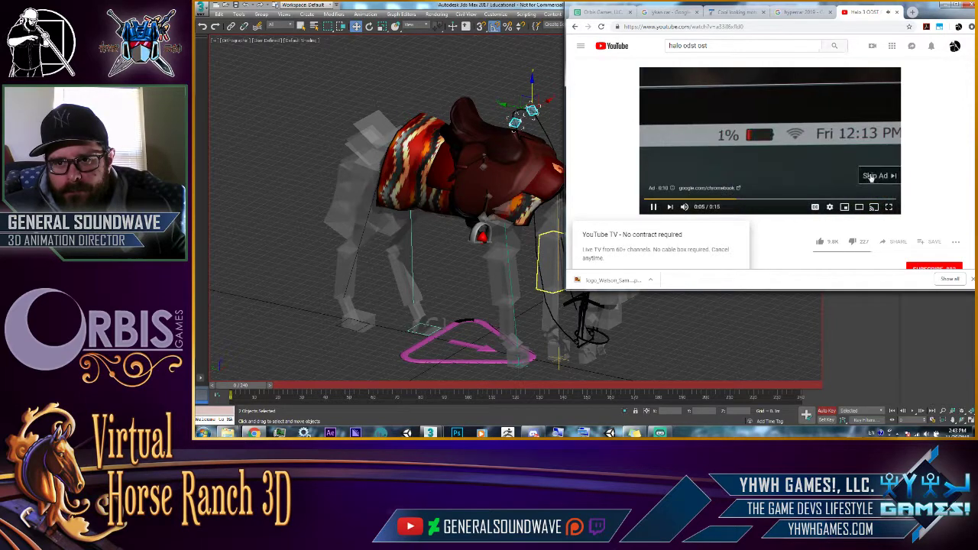
pyautogui.click(912, 13)
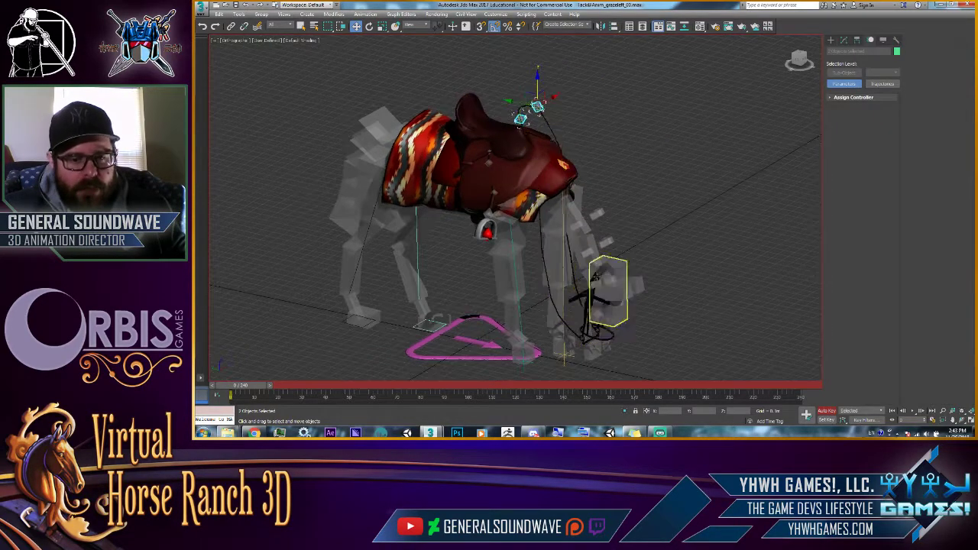
# Switch to the horse scene, select the triangular base control, and check the clips saved in the CAT Files folder without saving one.
pyautogui.moveTo(444, 432)
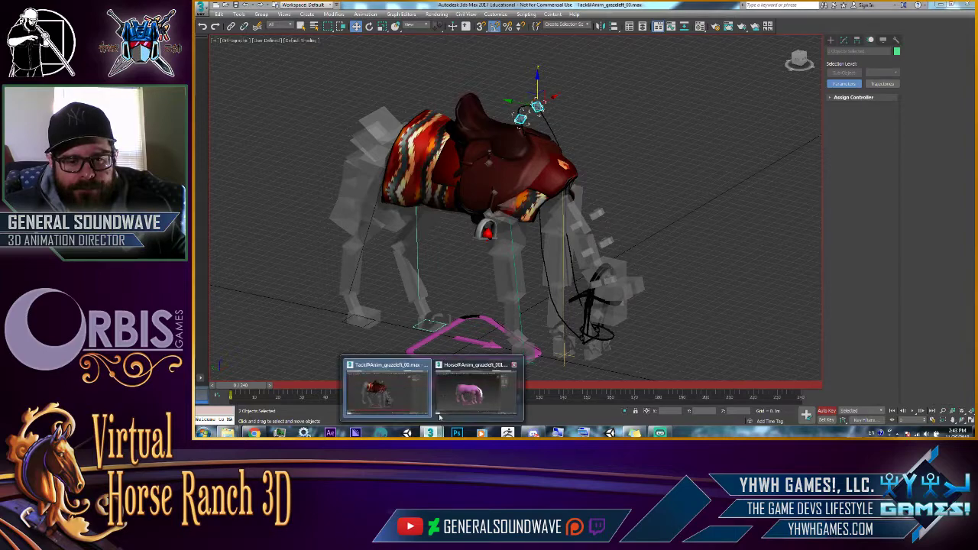
pyautogui.click(450, 405)
pyautogui.click(507, 329)
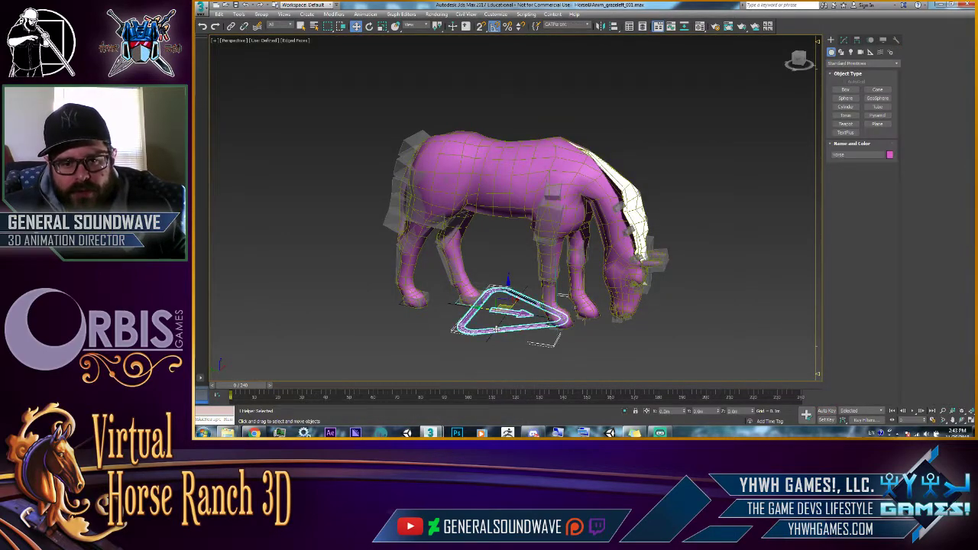
pyautogui.click(876, 42)
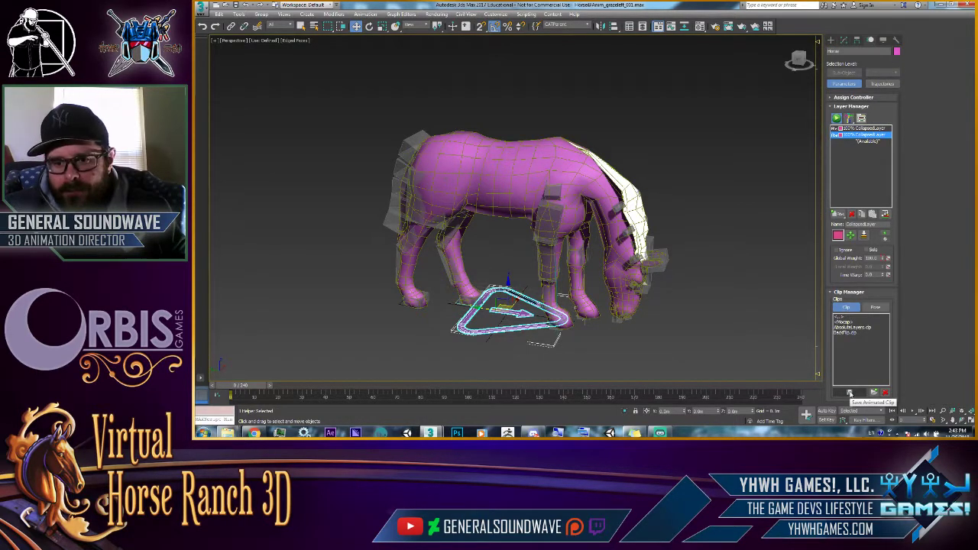
pyautogui.click(850, 393)
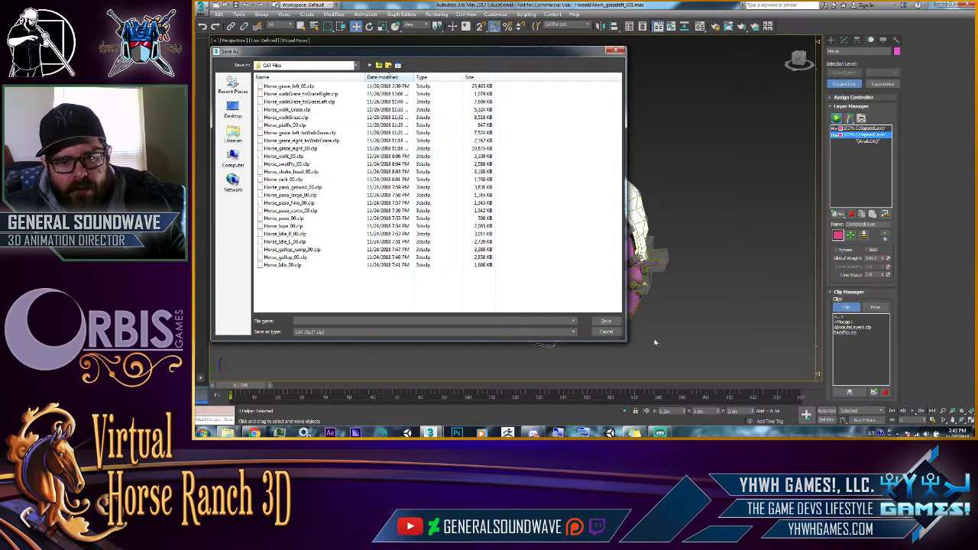
pyautogui.click(606, 331)
pyautogui.moveTo(430, 433)
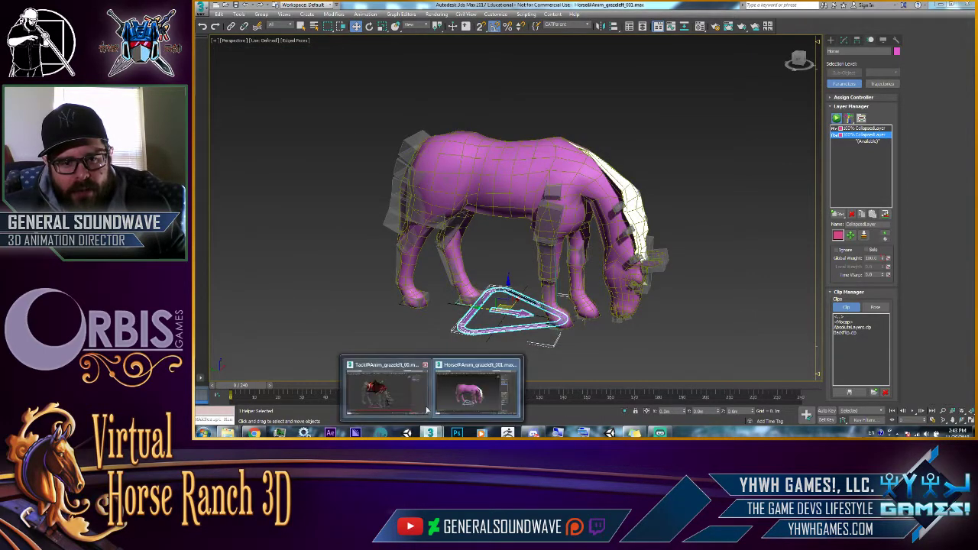
# Switch to the tack scene, select the triangular base control, and check the horse clips available in the CAT Files folder.
pyautogui.click(385, 387)
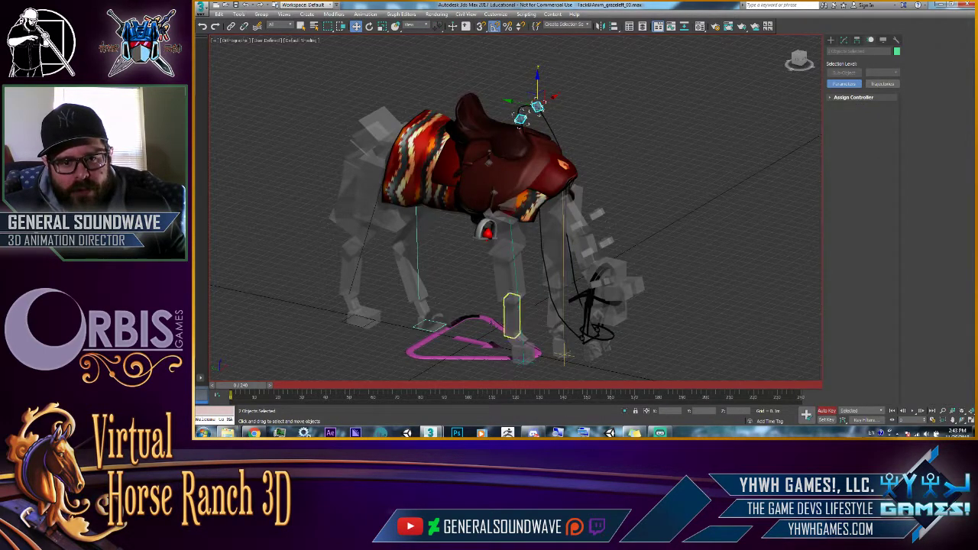
pyautogui.click(479, 337)
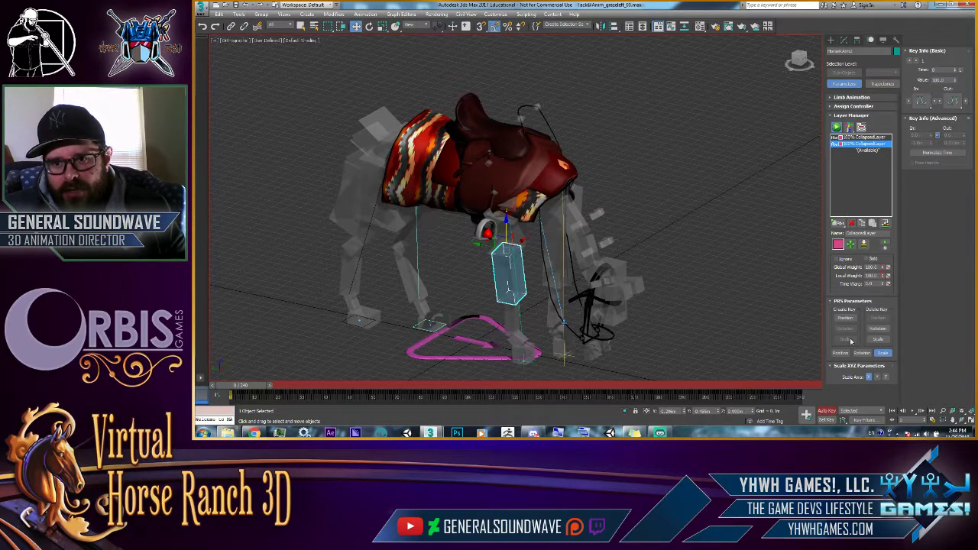
pyautogui.click(535, 353)
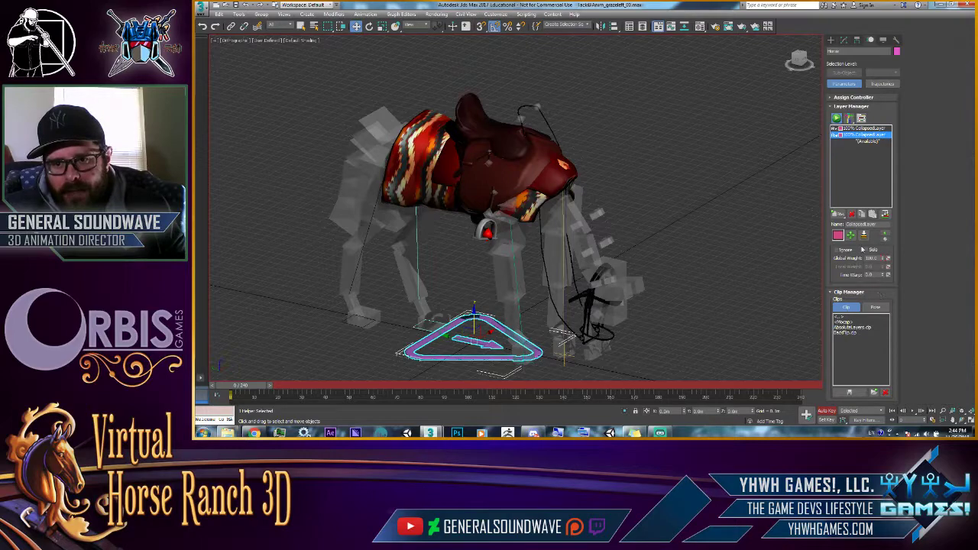
pyautogui.click(849, 392)
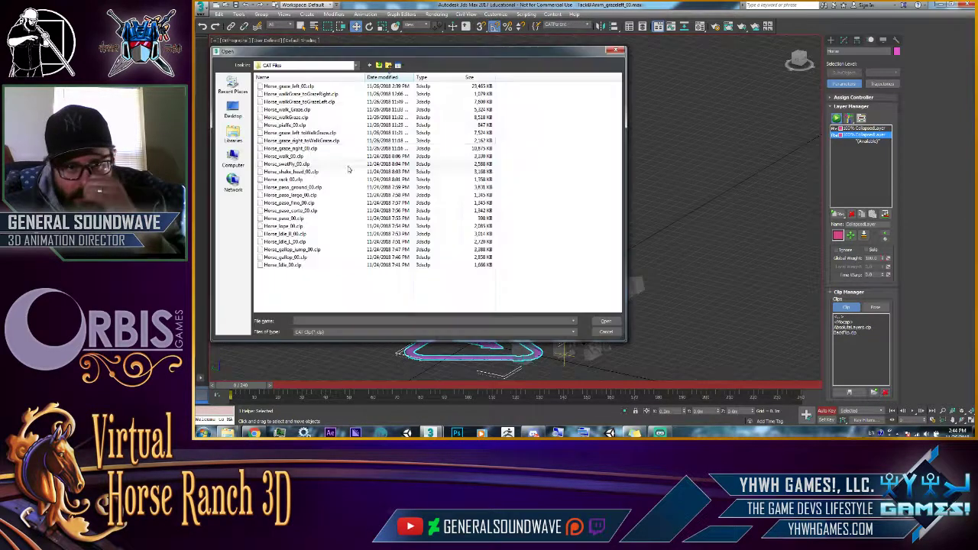
pyautogui.doubleClick(302, 97)
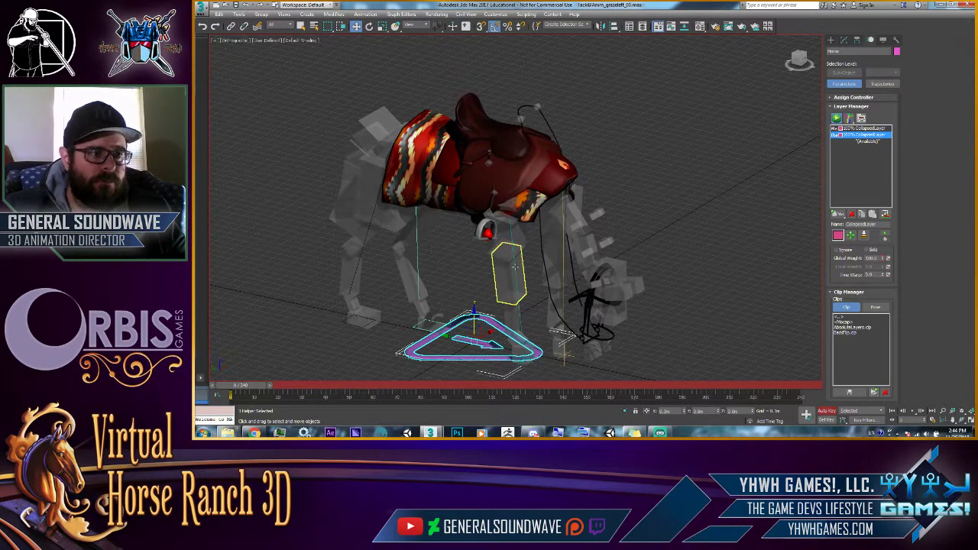
pyautogui.moveTo(511, 266); pyautogui.dragTo(535, 245, button='middle')
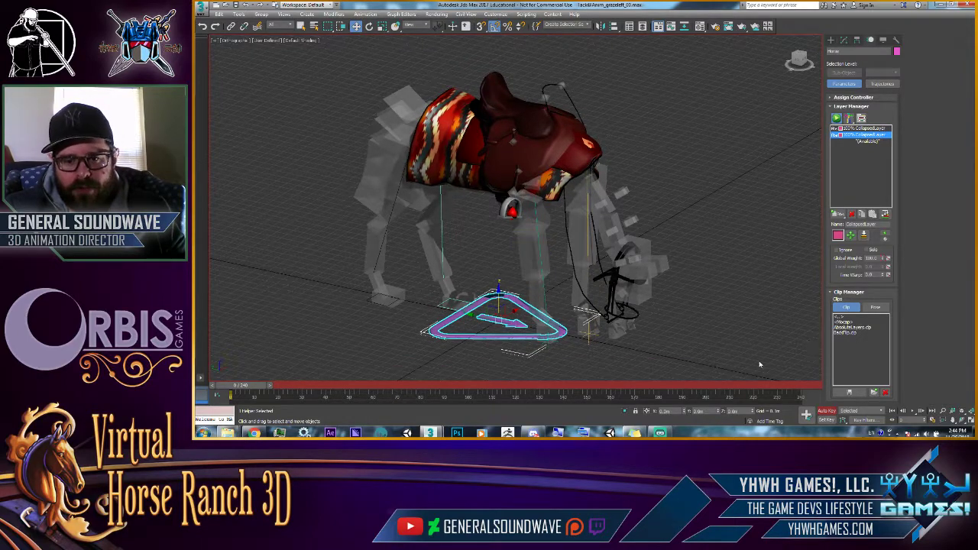